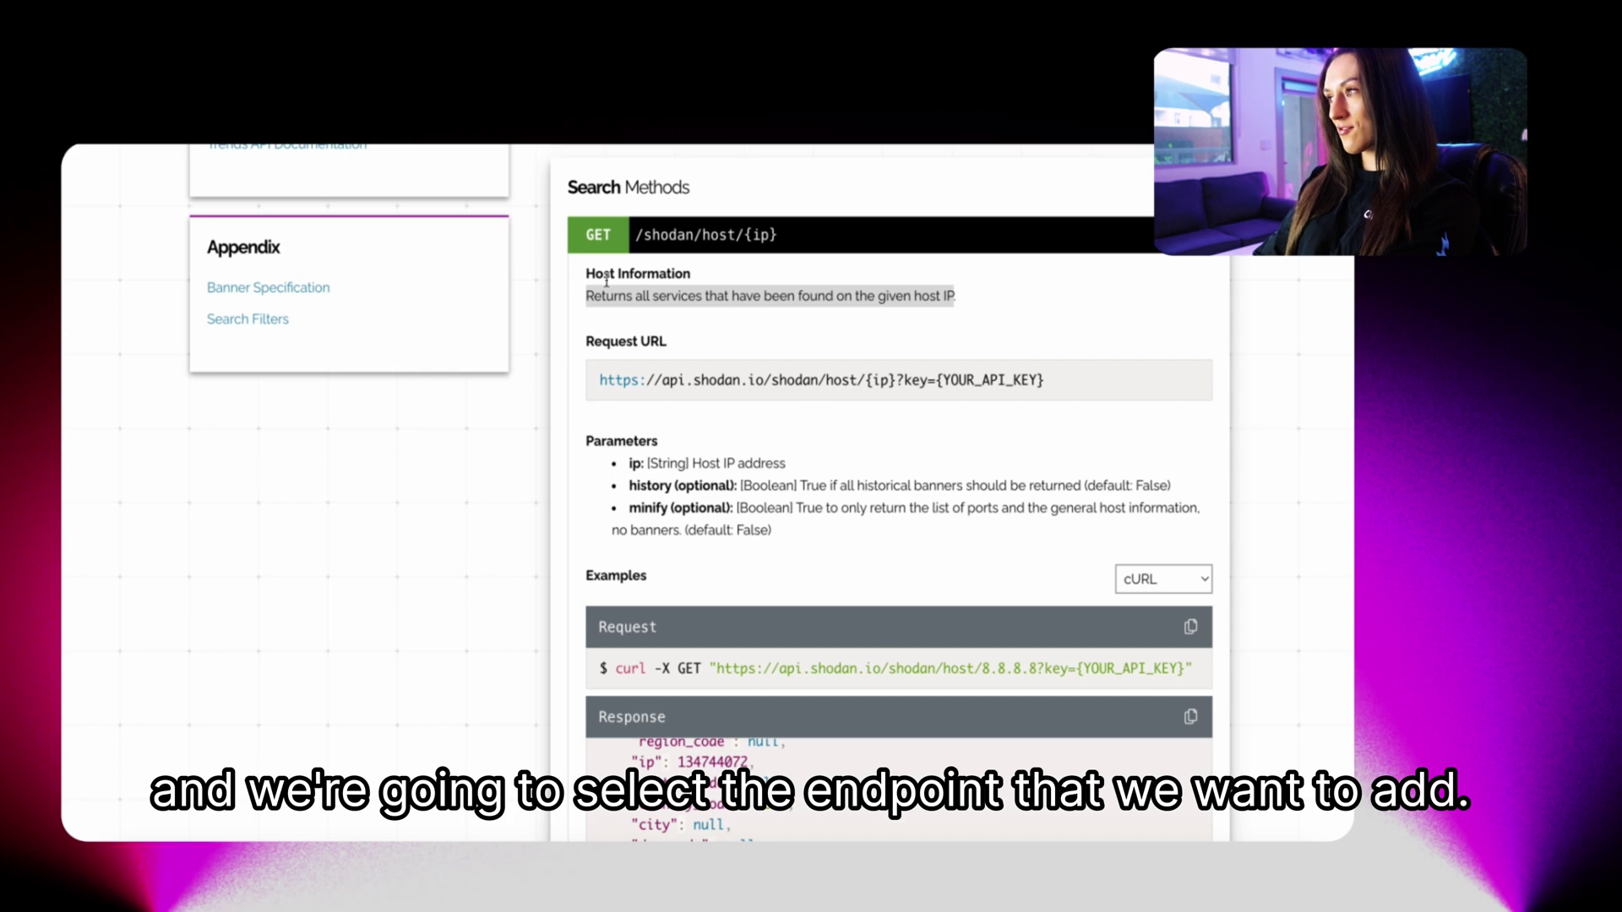
Copy the example cURL request for the /shodan/host/{ip} endpoint from Shodan's docs
click(1198, 631)
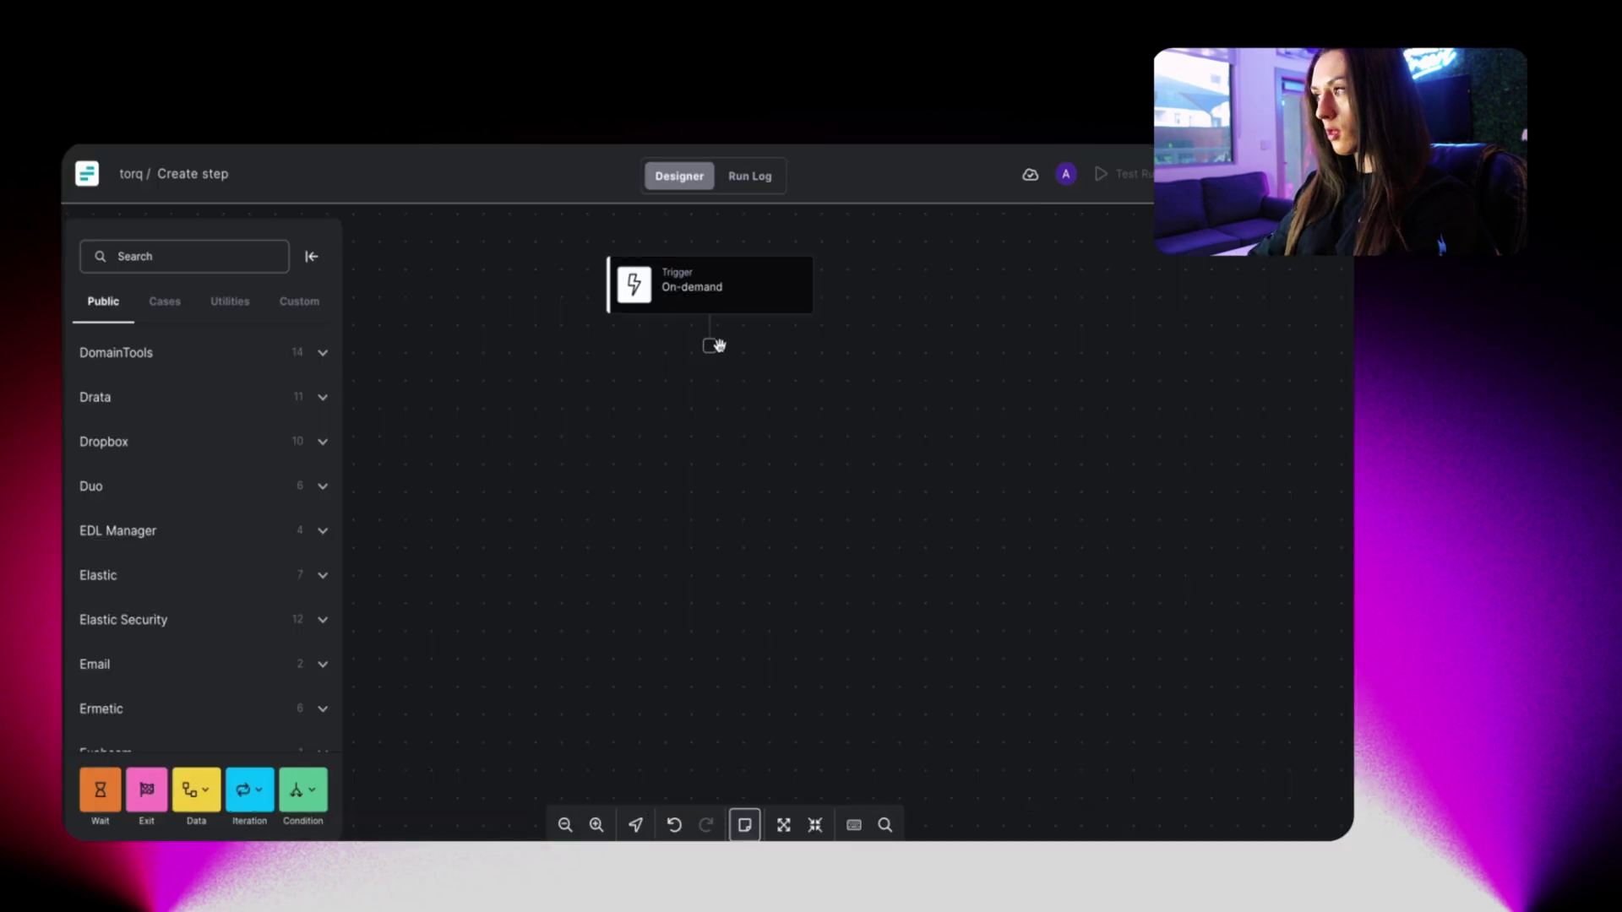
Paste the Shodan cURL under the On-demand trigger as a new HTTP request step
key(ctrl+v)
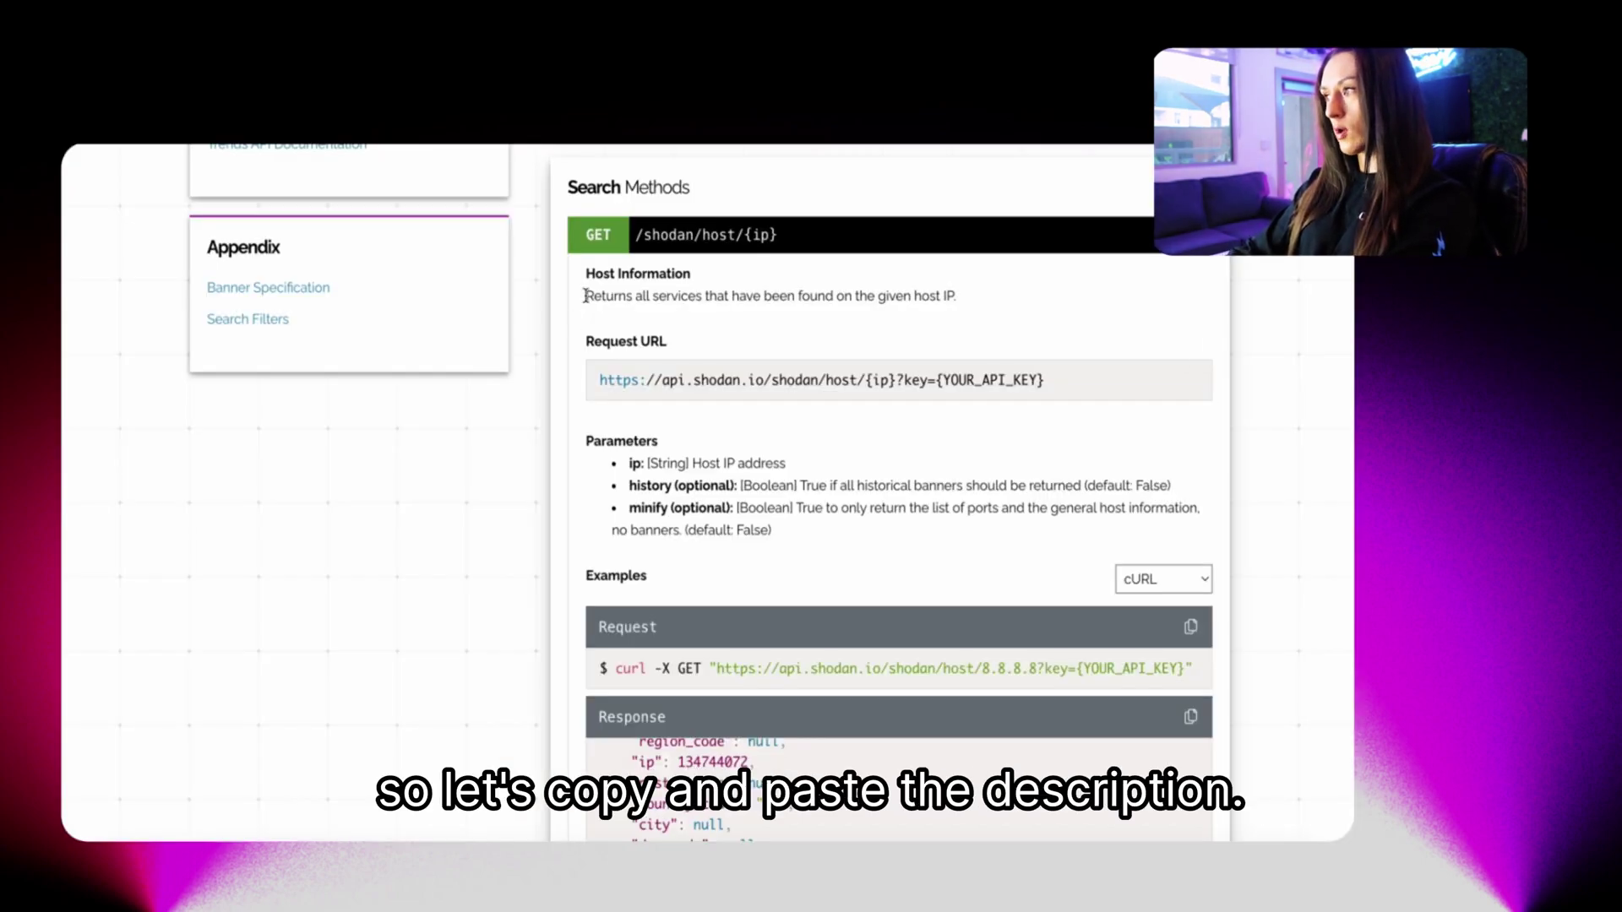
Copy Shodan's host information endpoint description into the step's Description field
drag(587, 296, 955, 299)
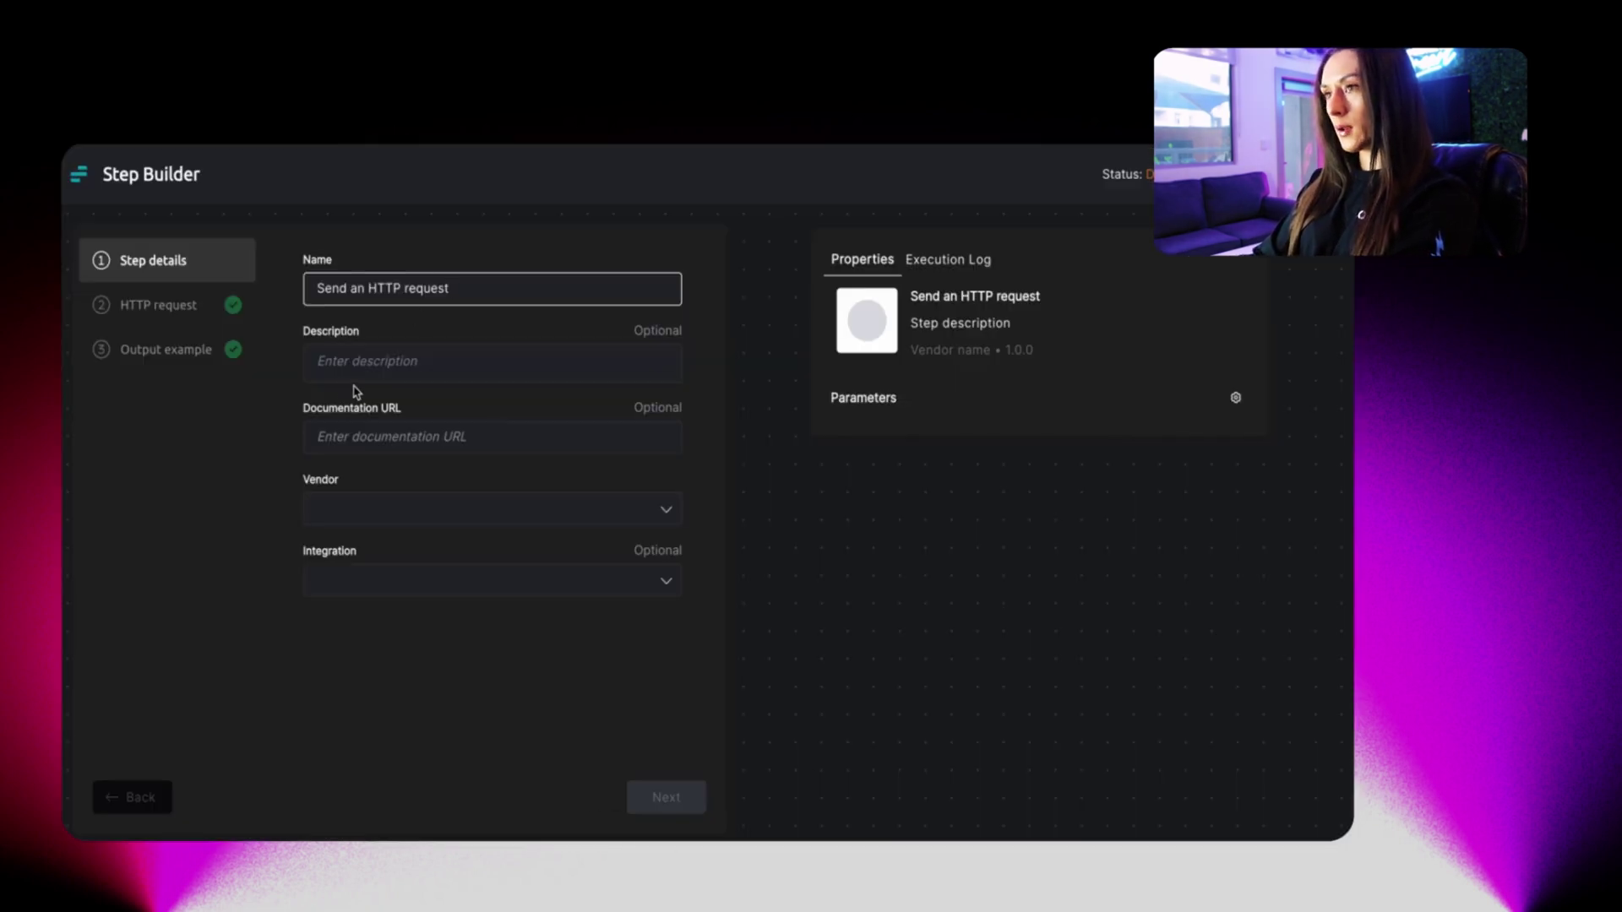
click(332, 363)
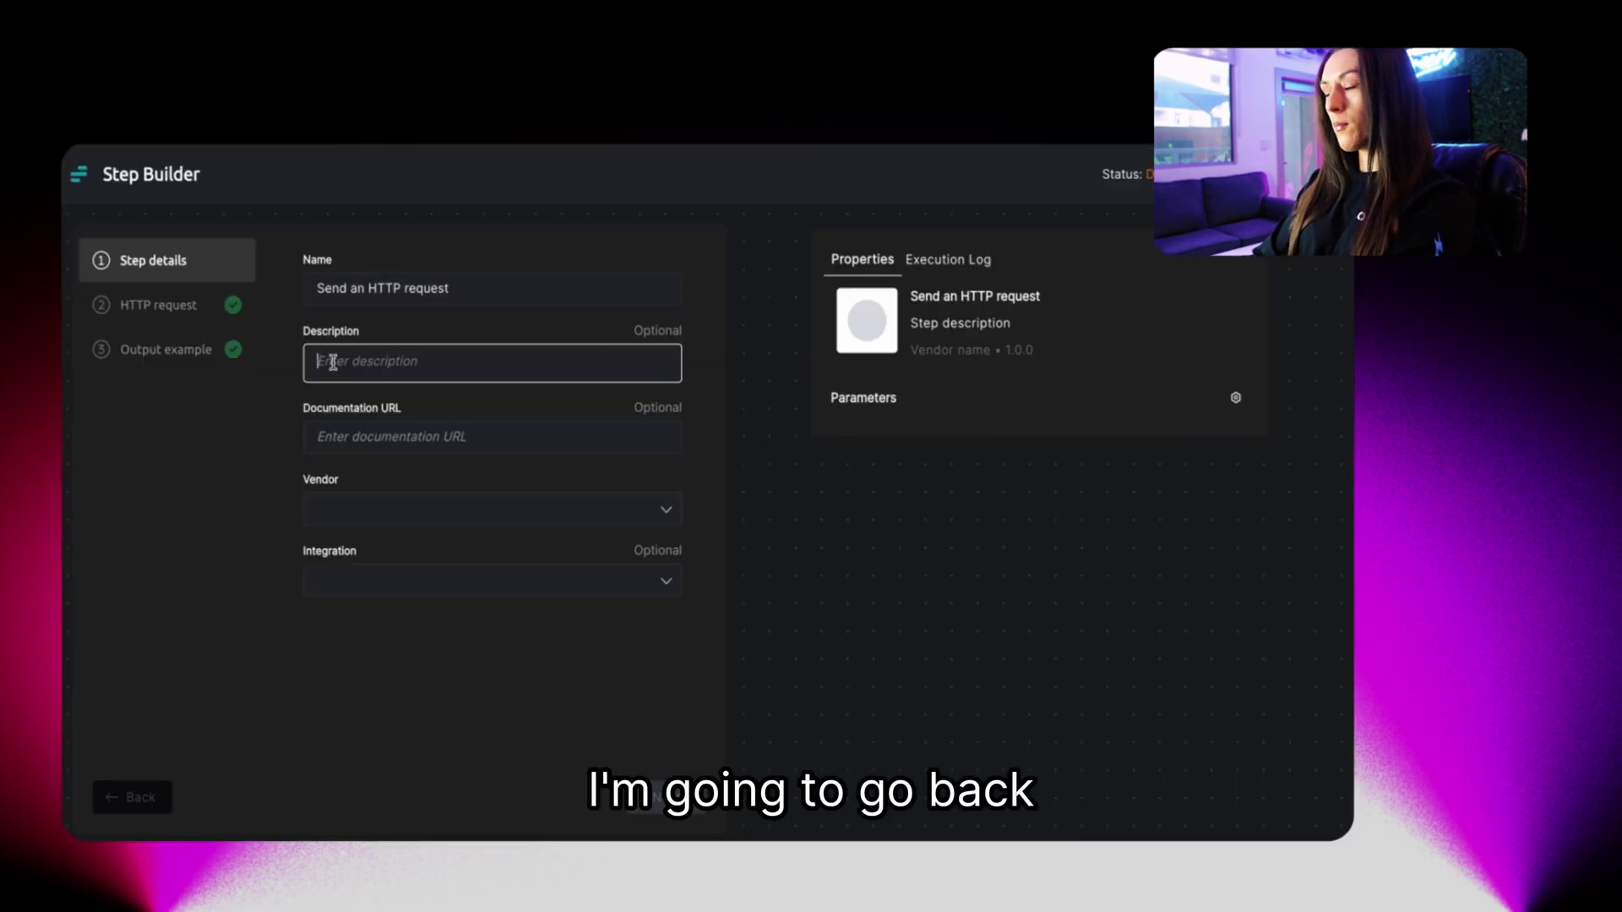
key(ctrl+v)
drag(448, 289, 318, 290)
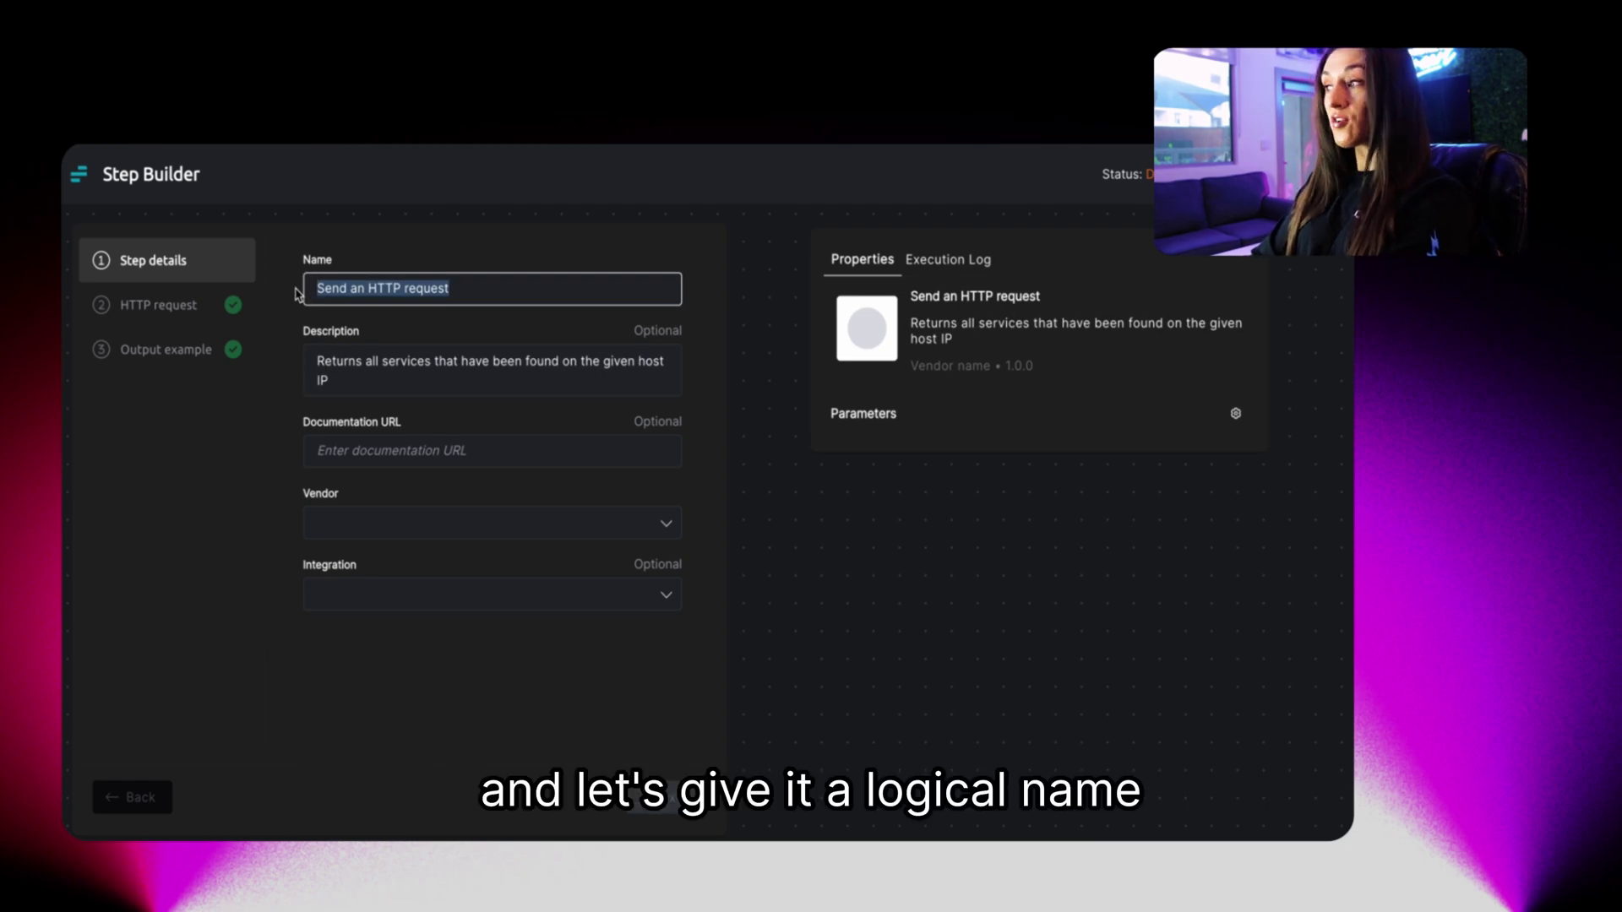
text(Host )
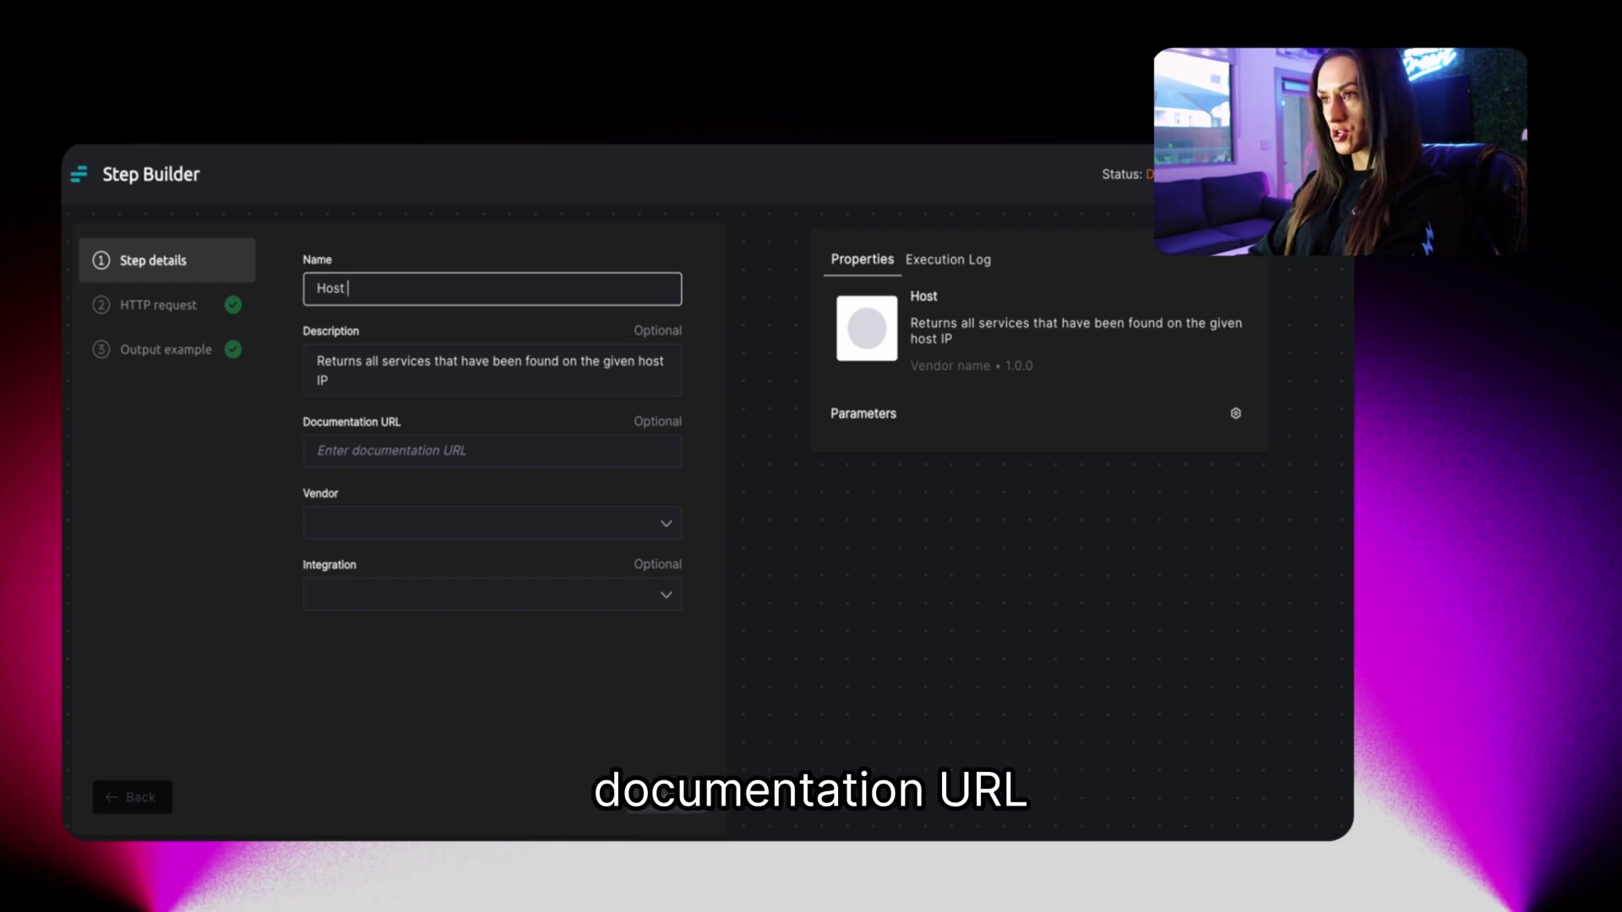
text(info)
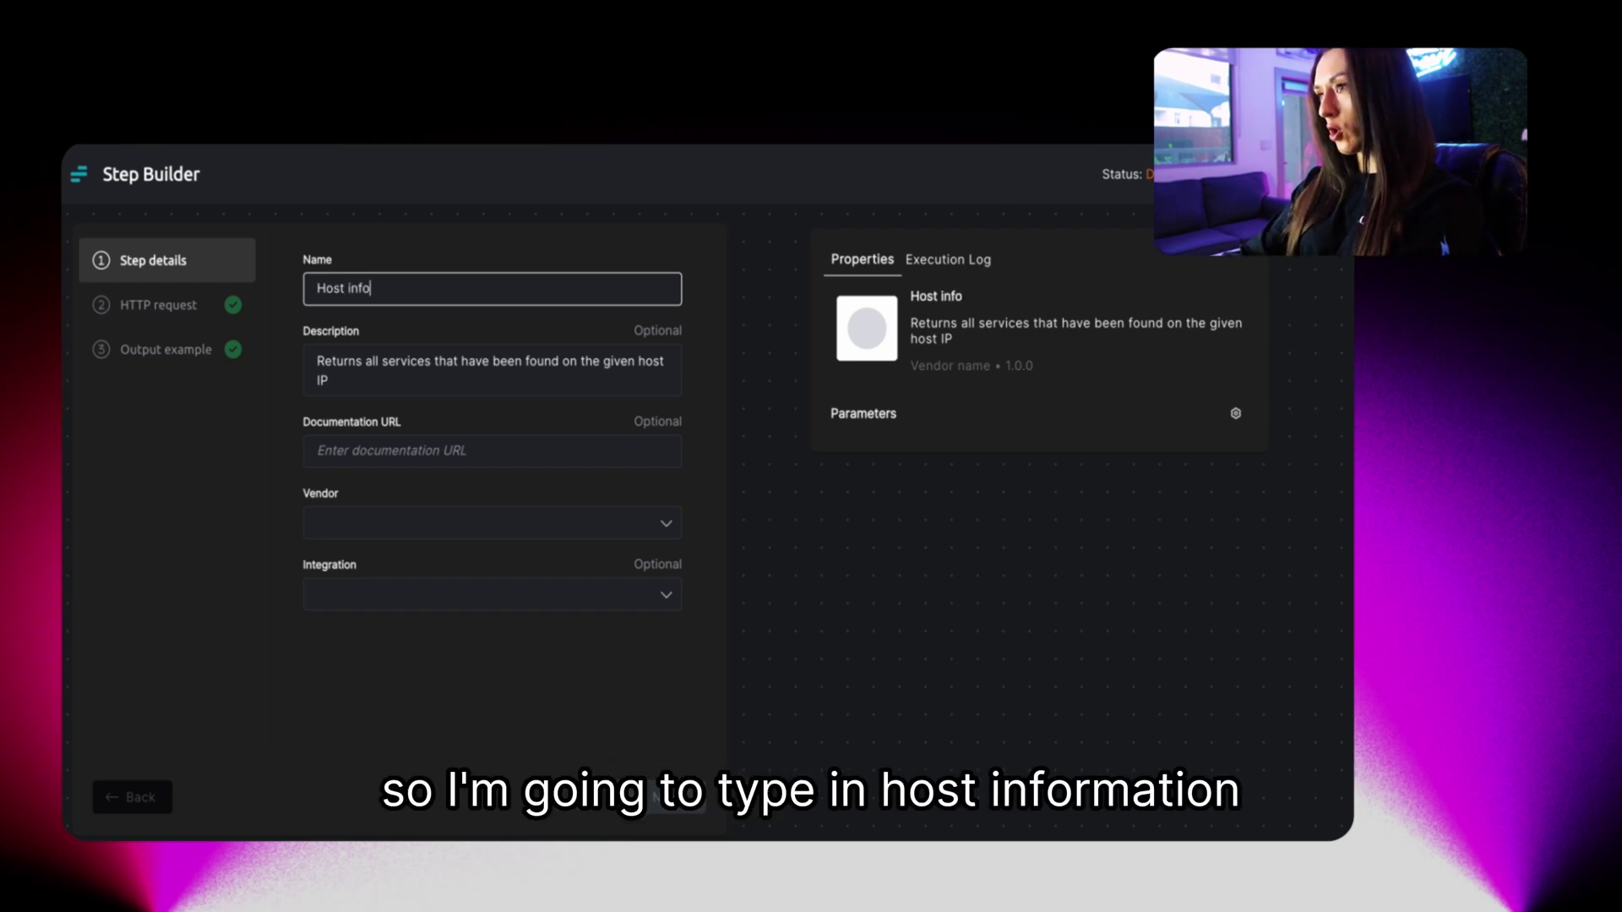
text(rmation)
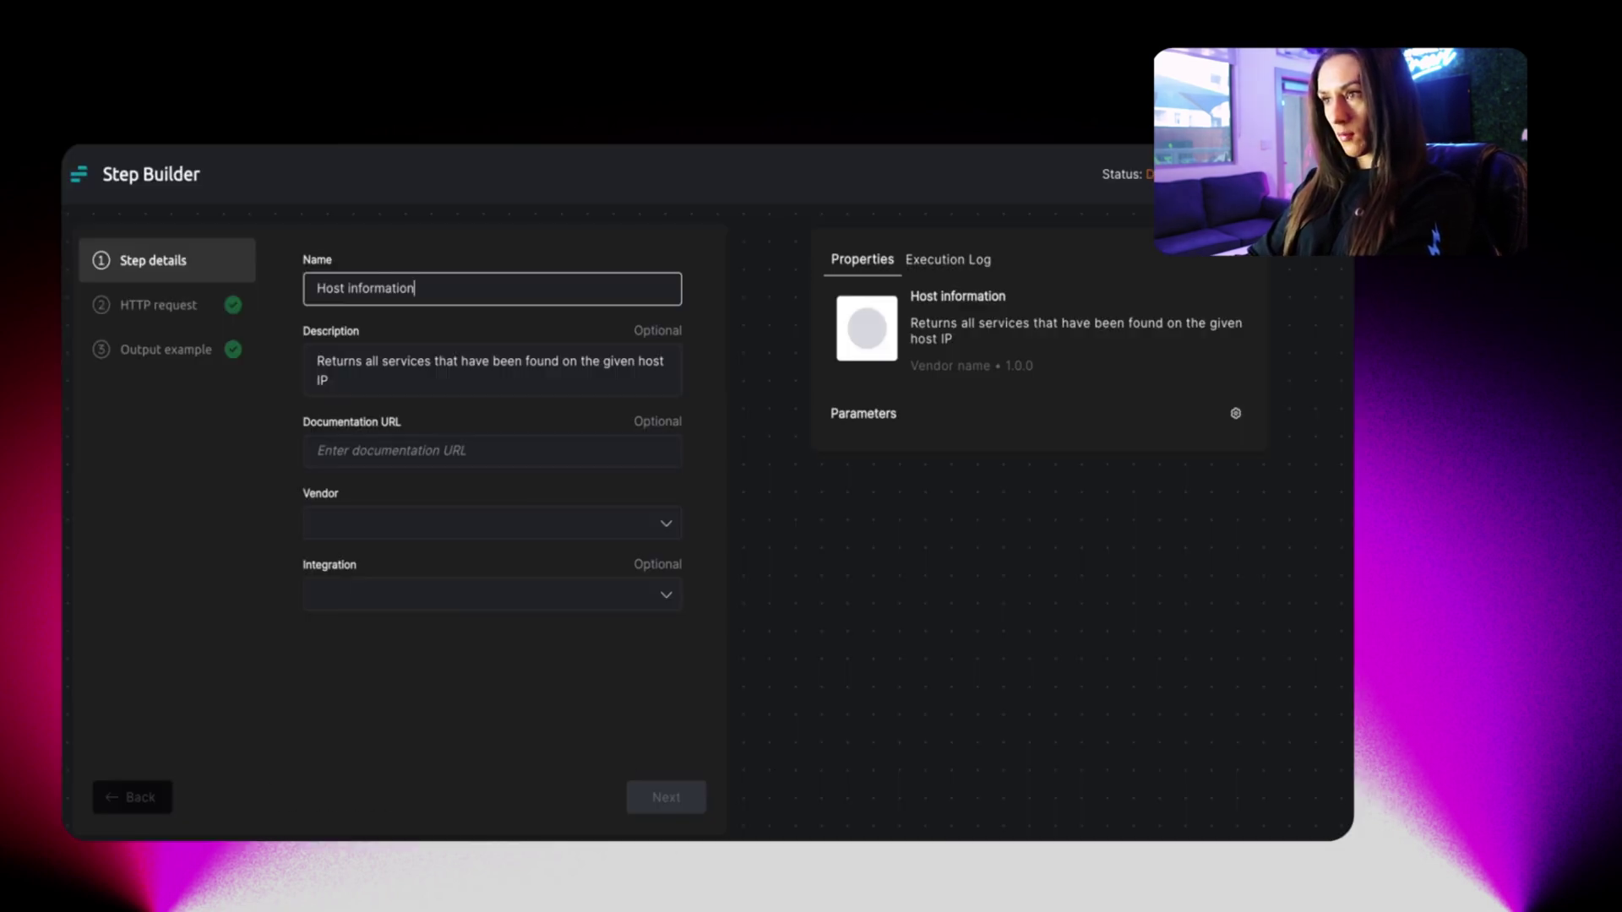
click(355, 450)
text(https://developer.shodan.io/api)
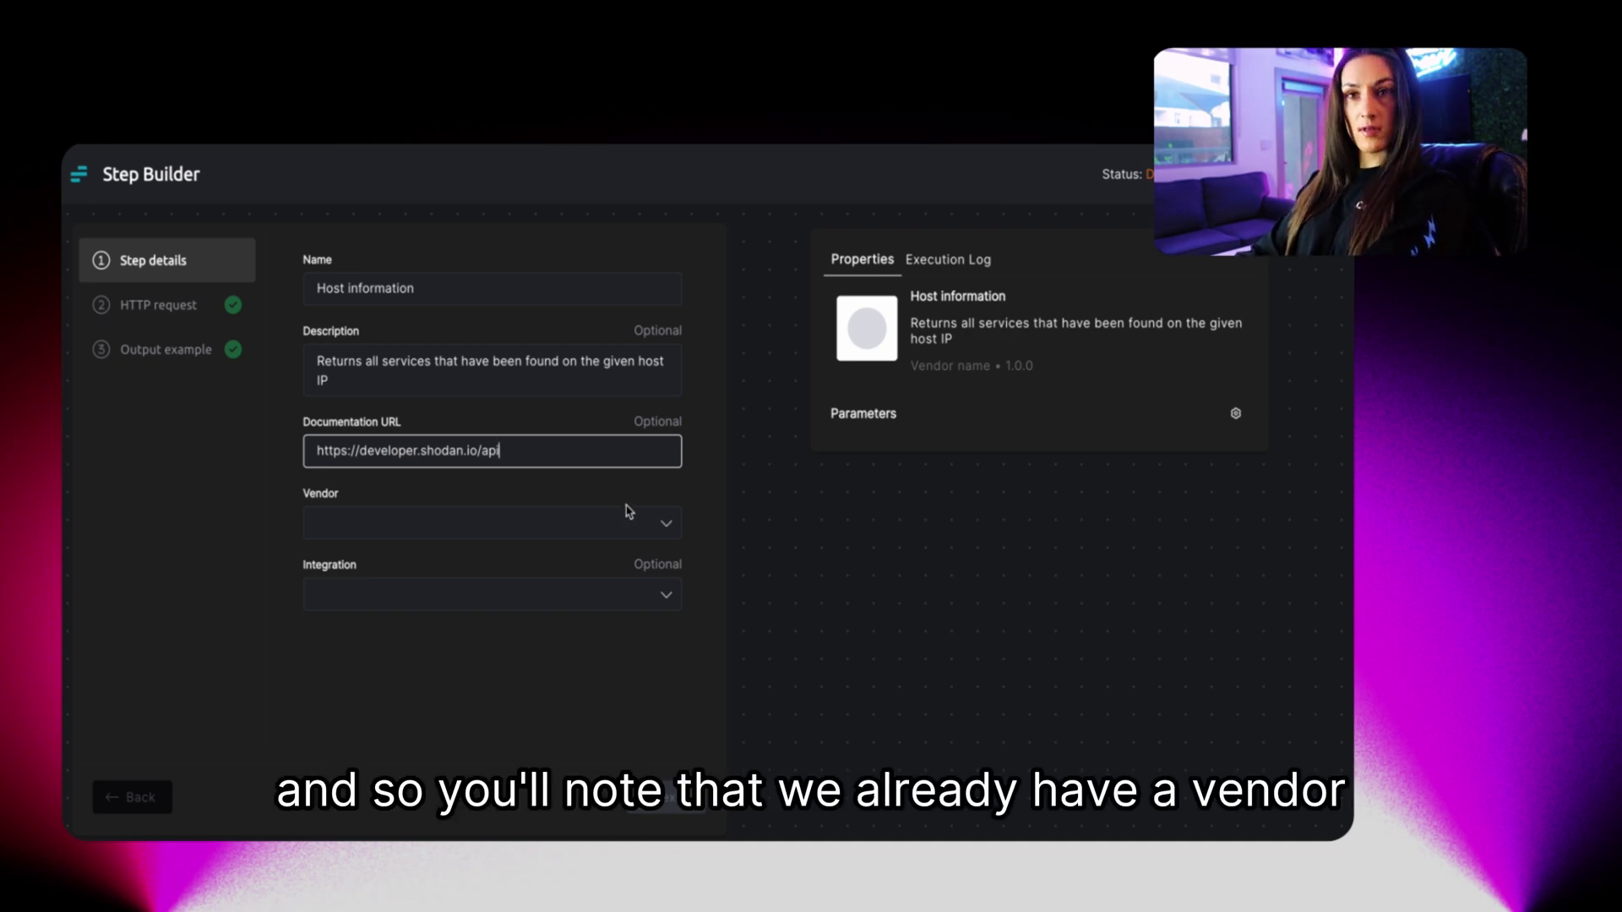
Set the step's Vendor to shodan and its Integration to Shodan
click(659, 521)
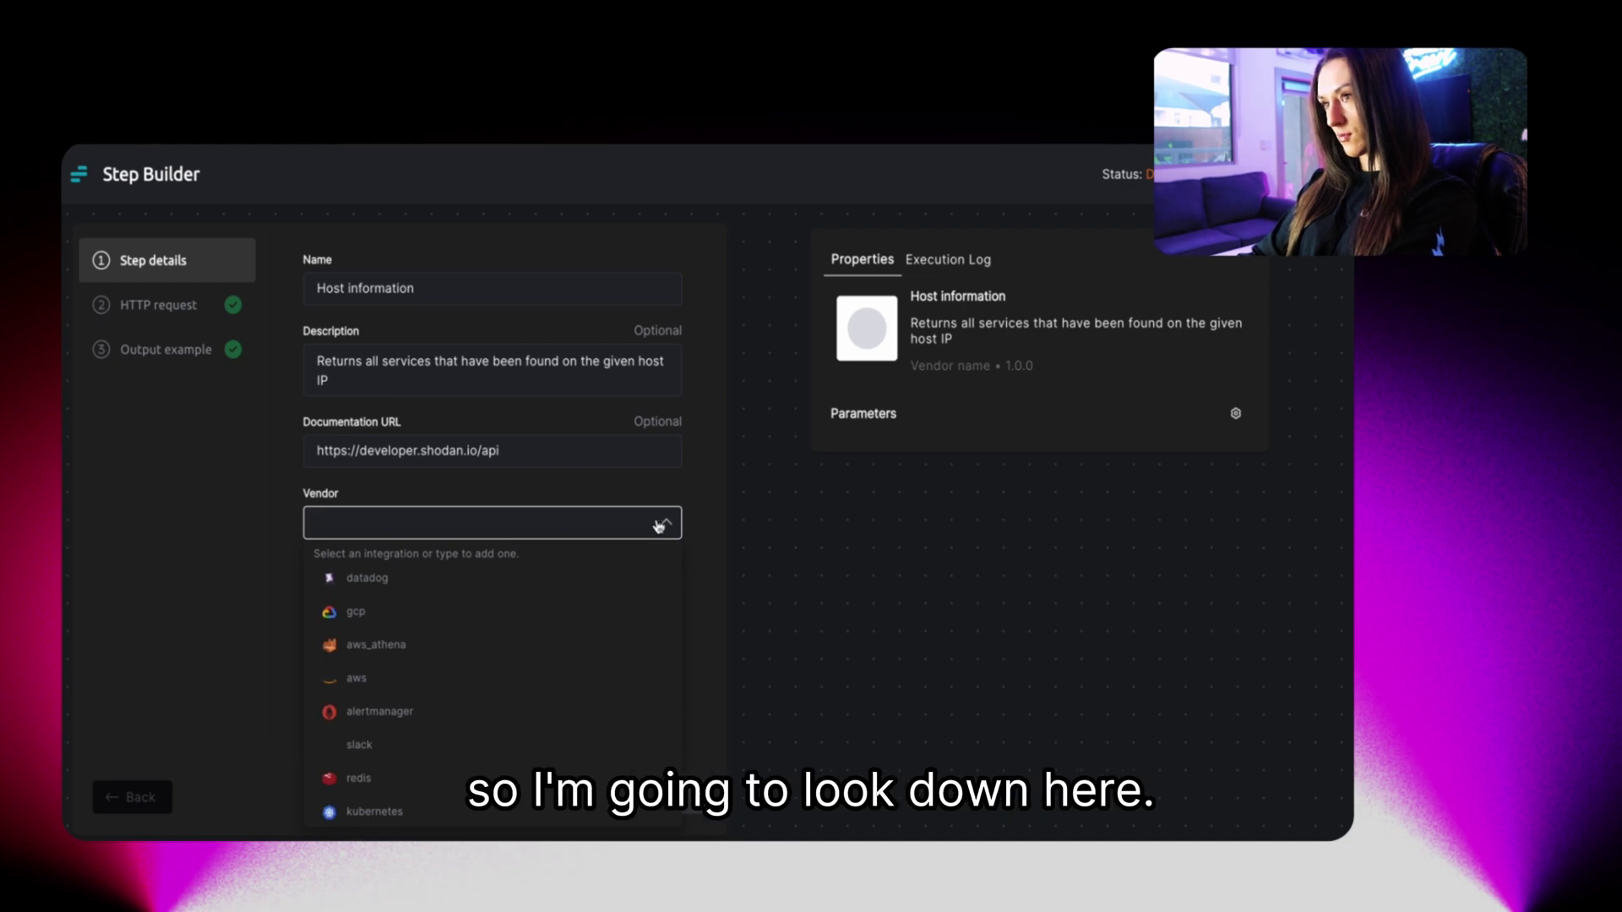
text(shoda)
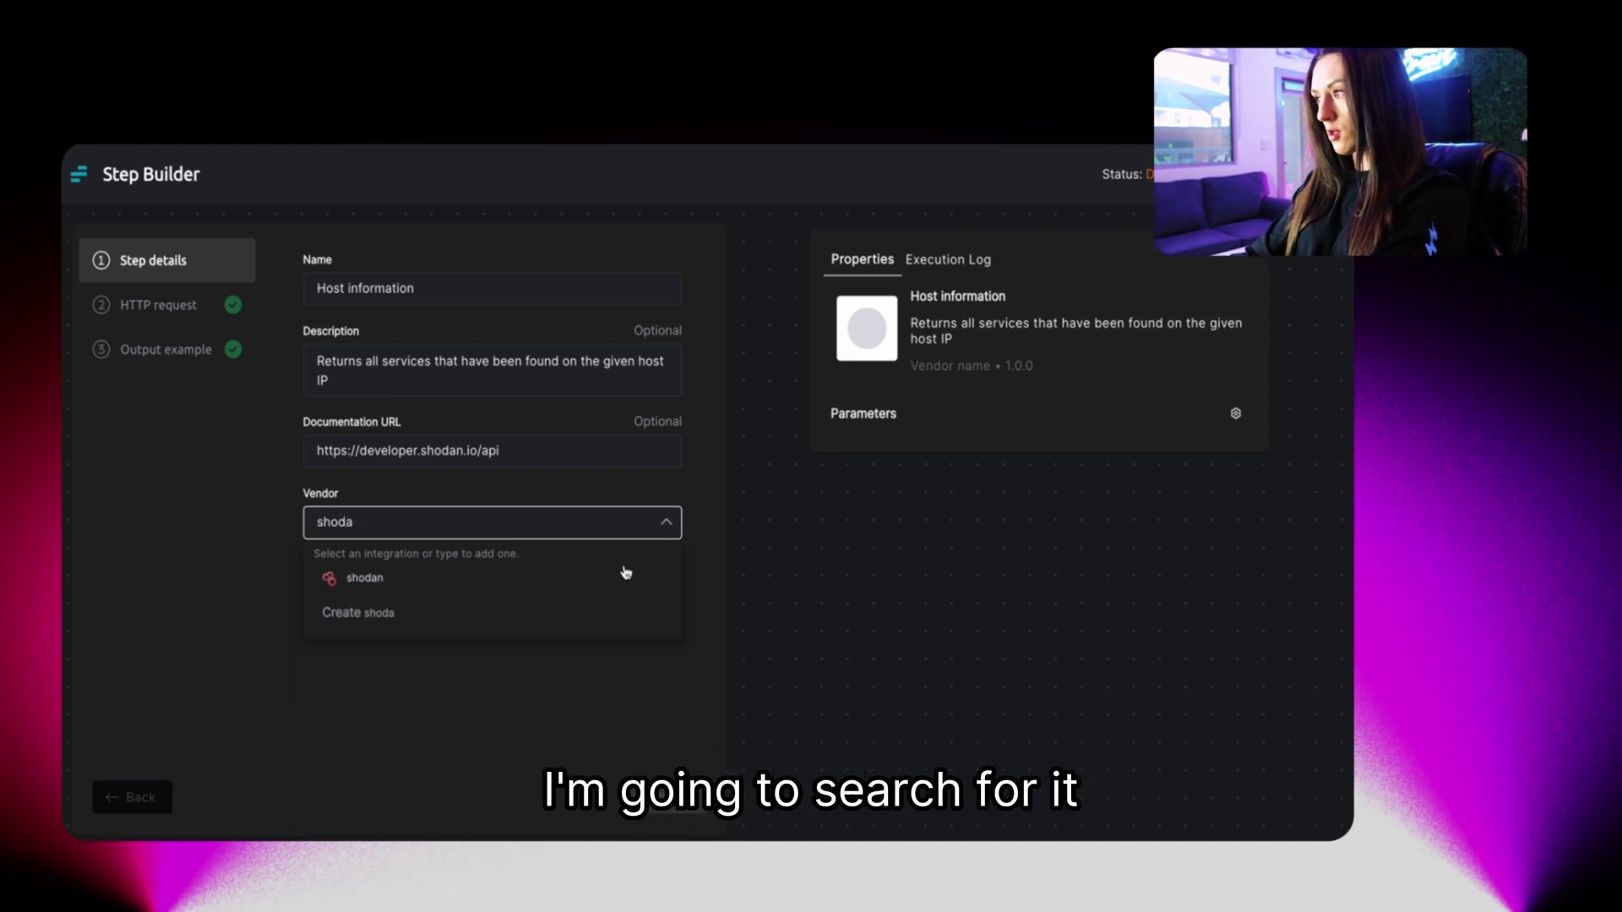
click(625, 575)
click(489, 591)
text(sh)
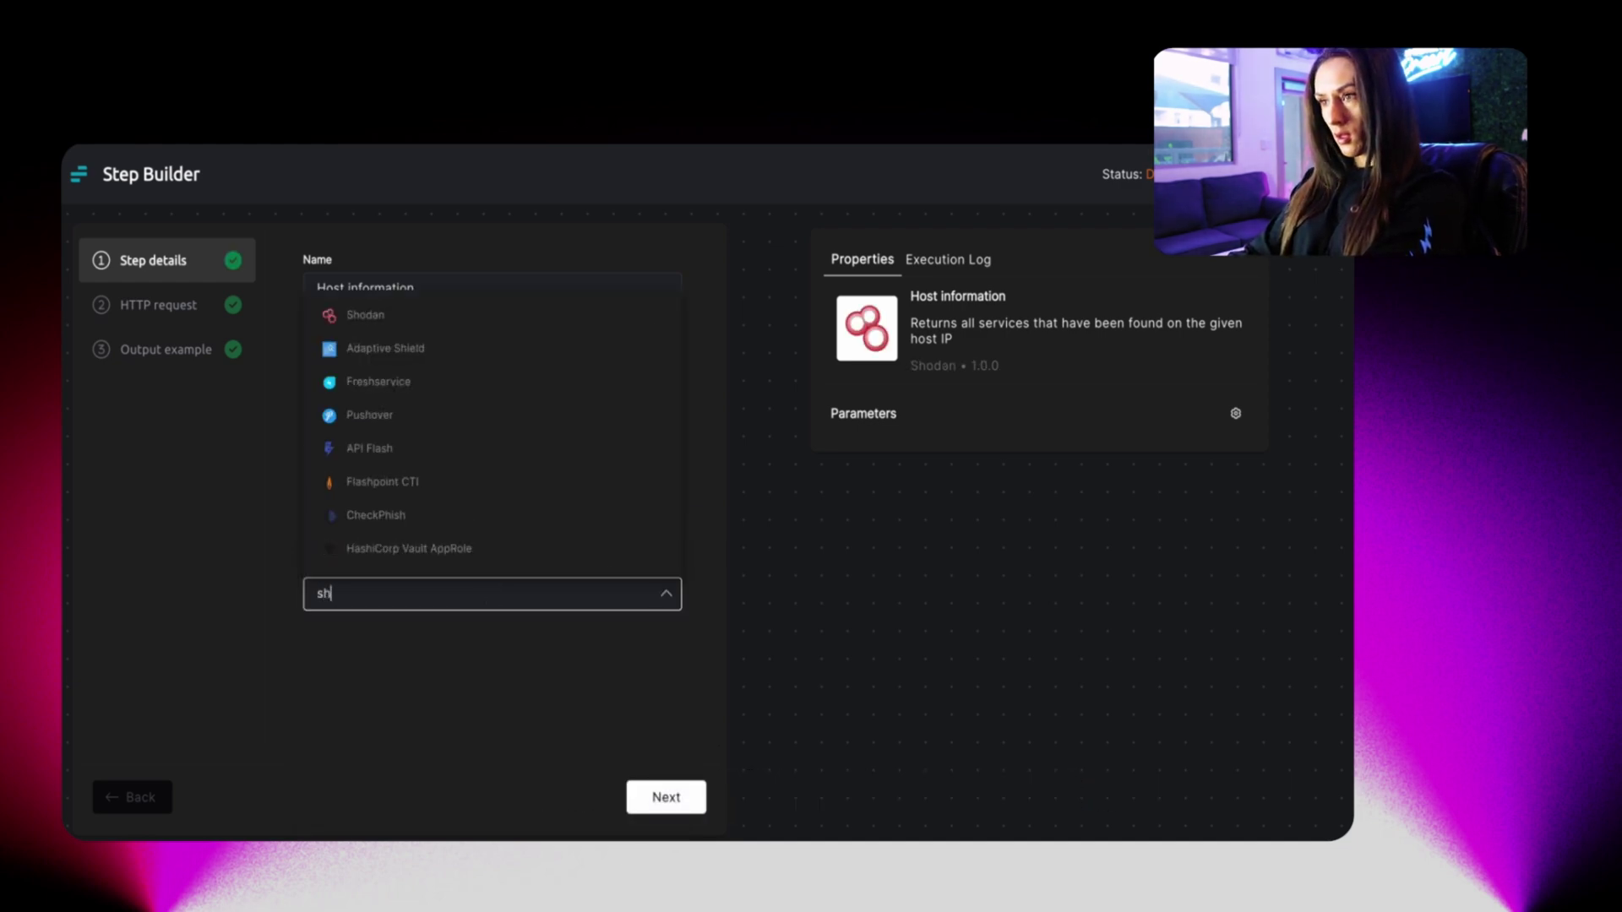
text(oda)
click(470, 652)
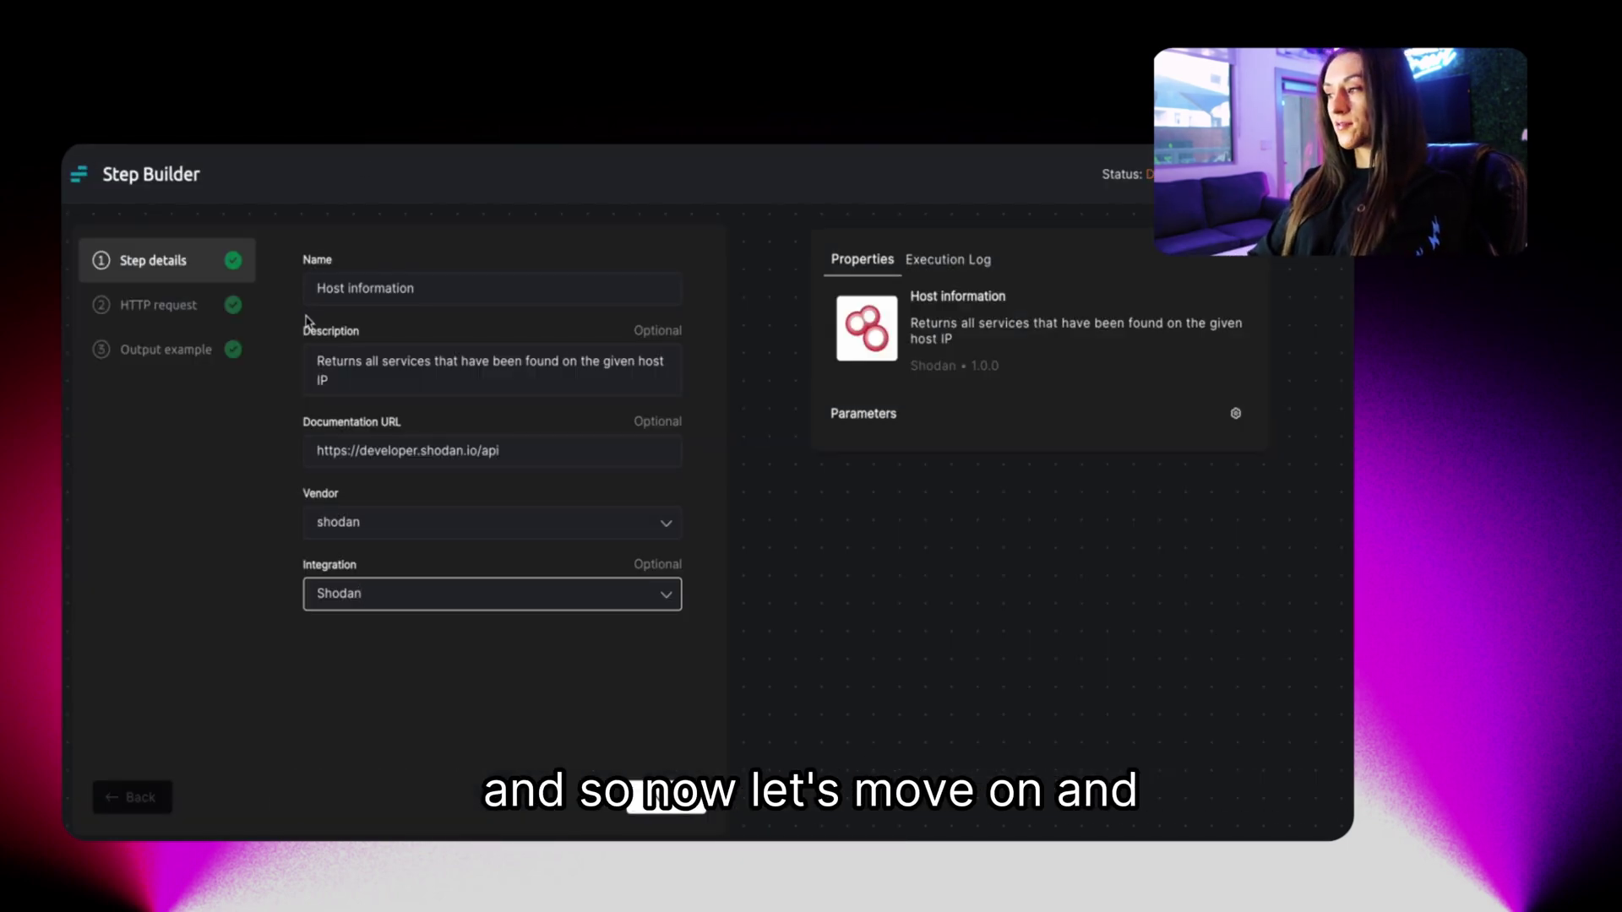
Make the IP address 8.8.8.8 in the HTTP request URL a step parameter
click(172, 311)
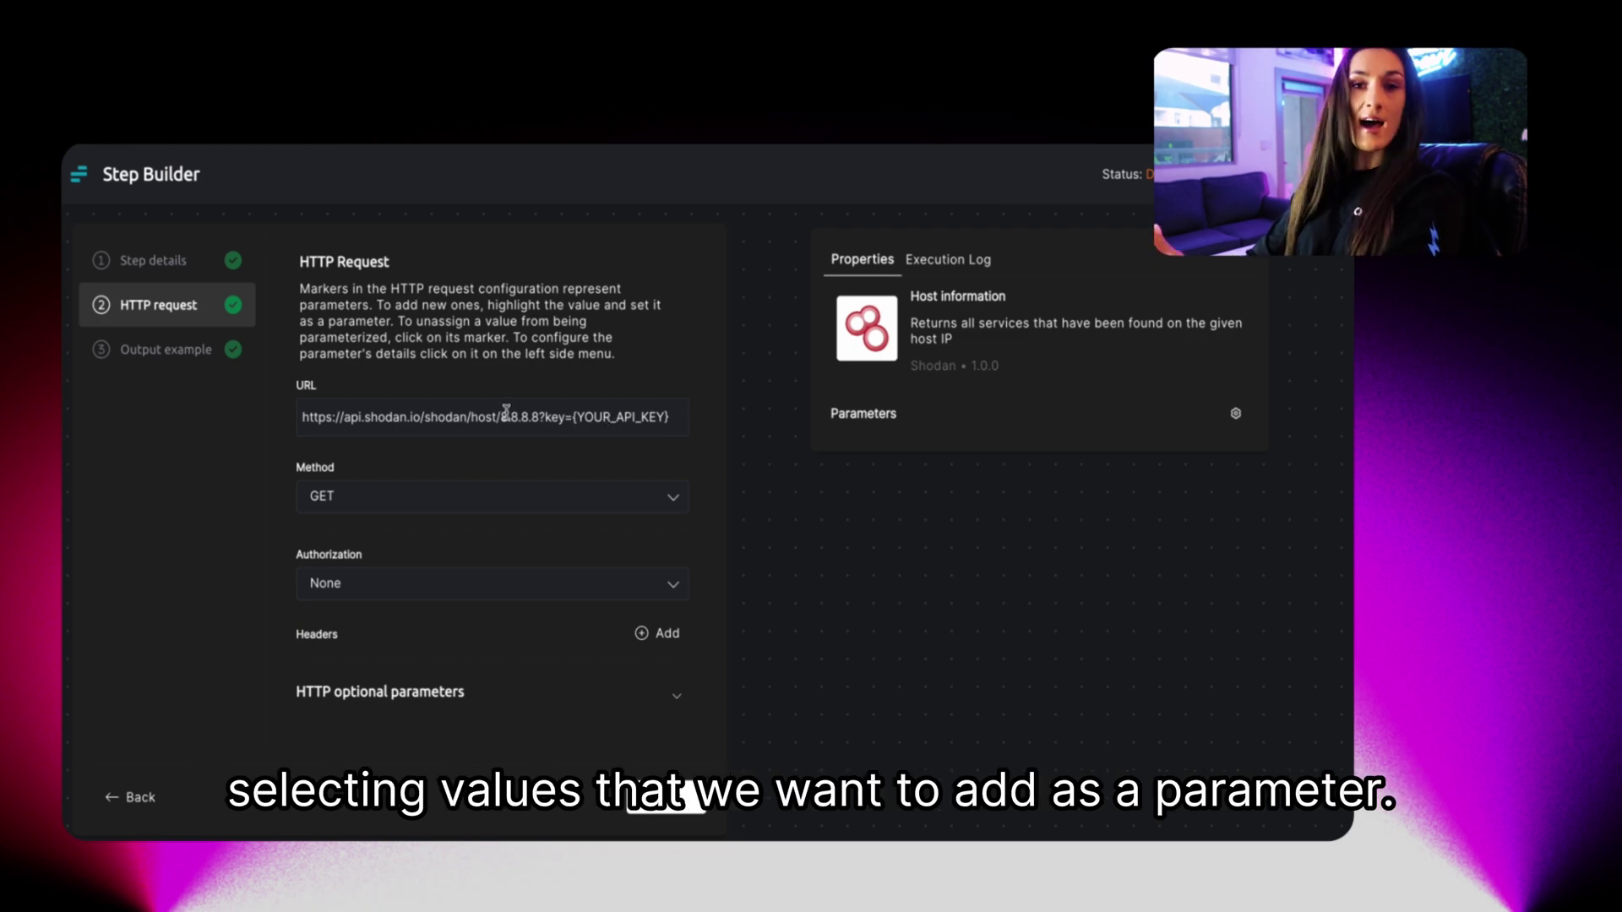
drag(504, 417, 537, 416)
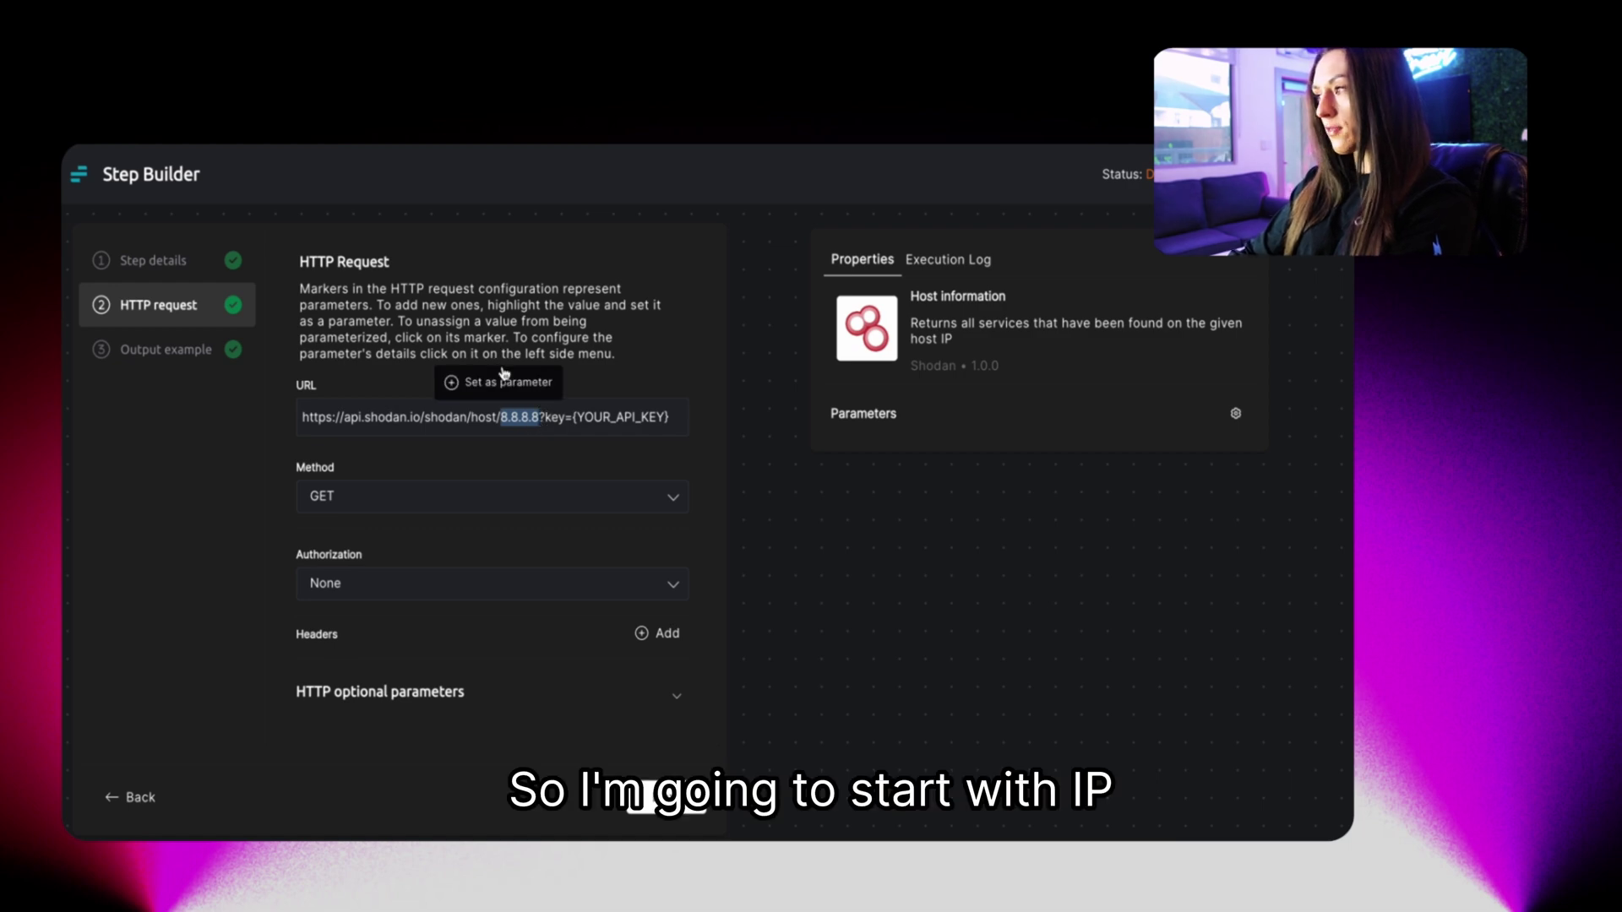
click(505, 382)
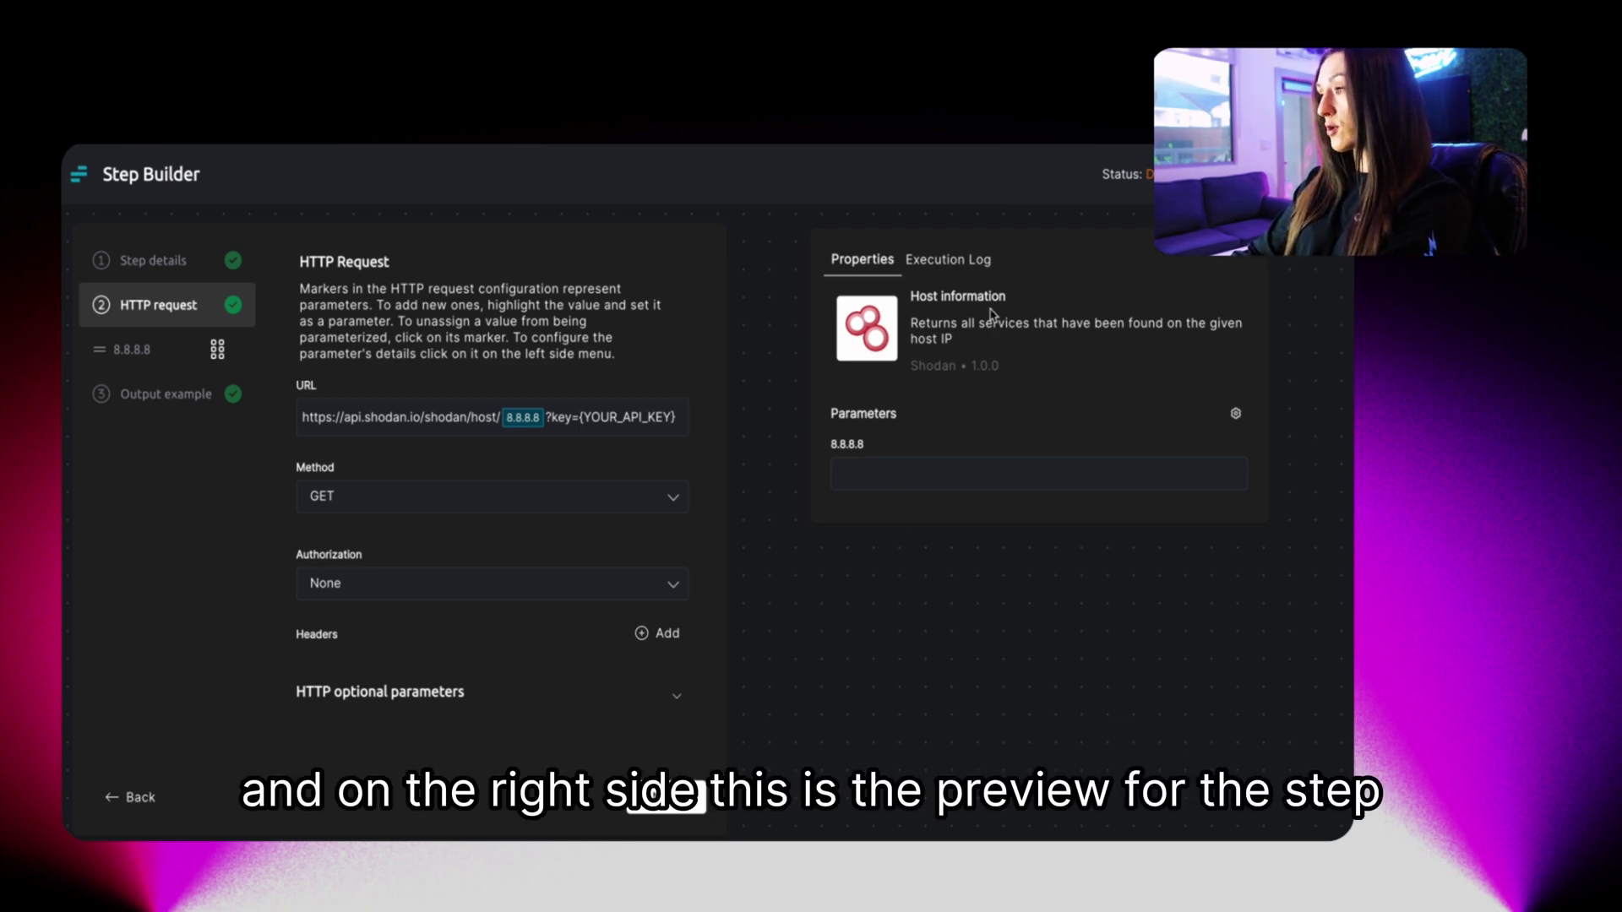
Remove the brace around YOUR_API_KEY in the URL and make it a step parameter
click(584, 416)
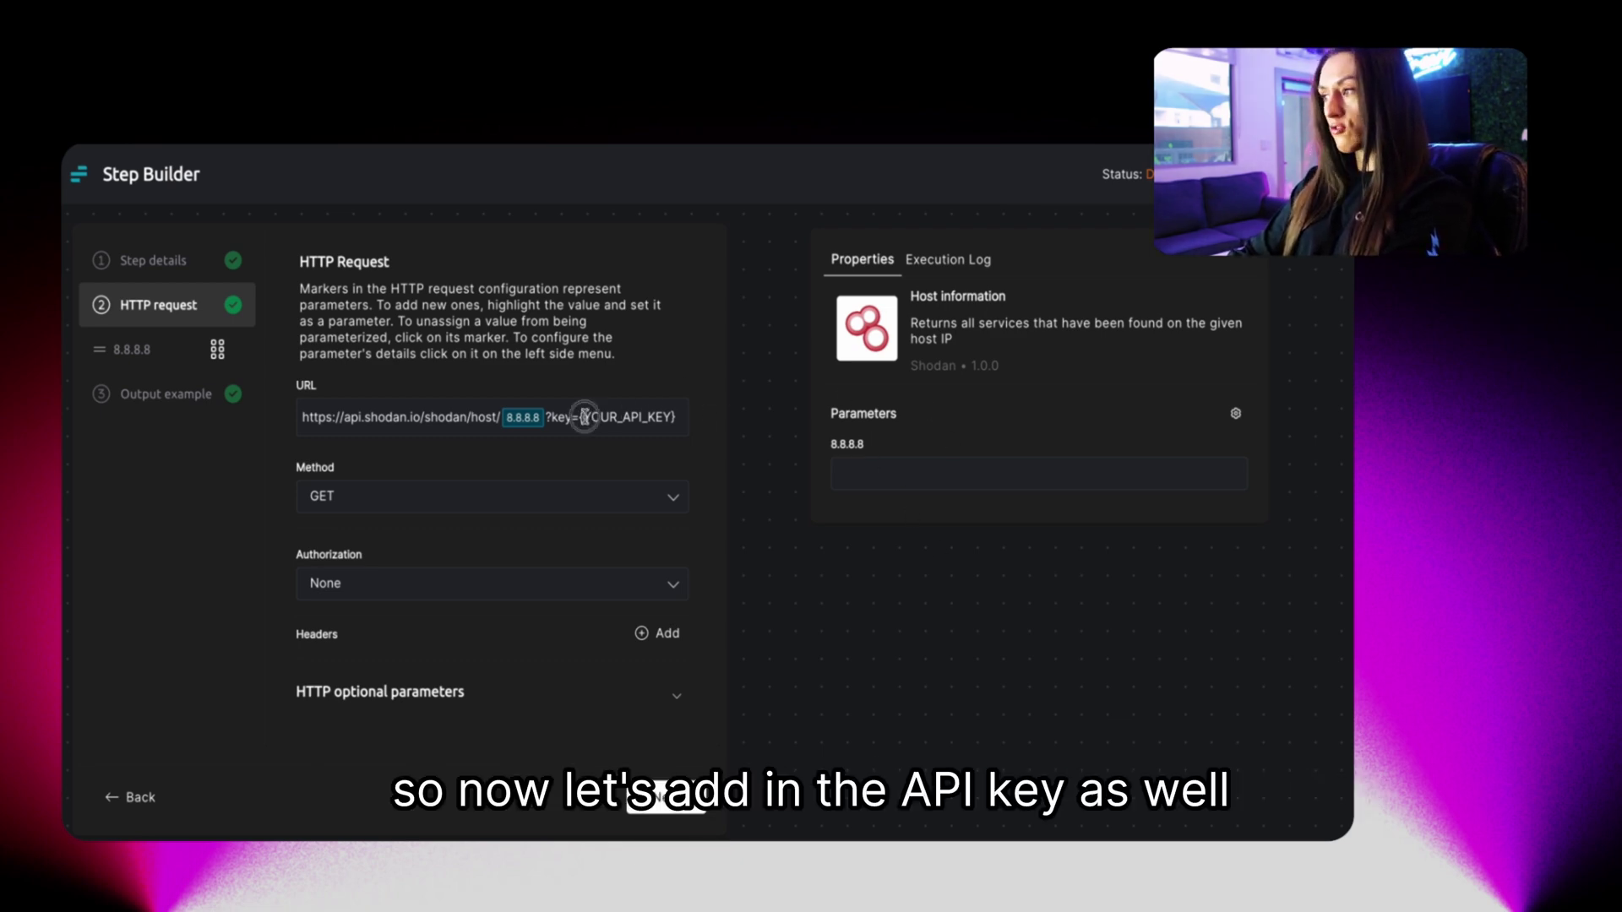
key(BackSpace)
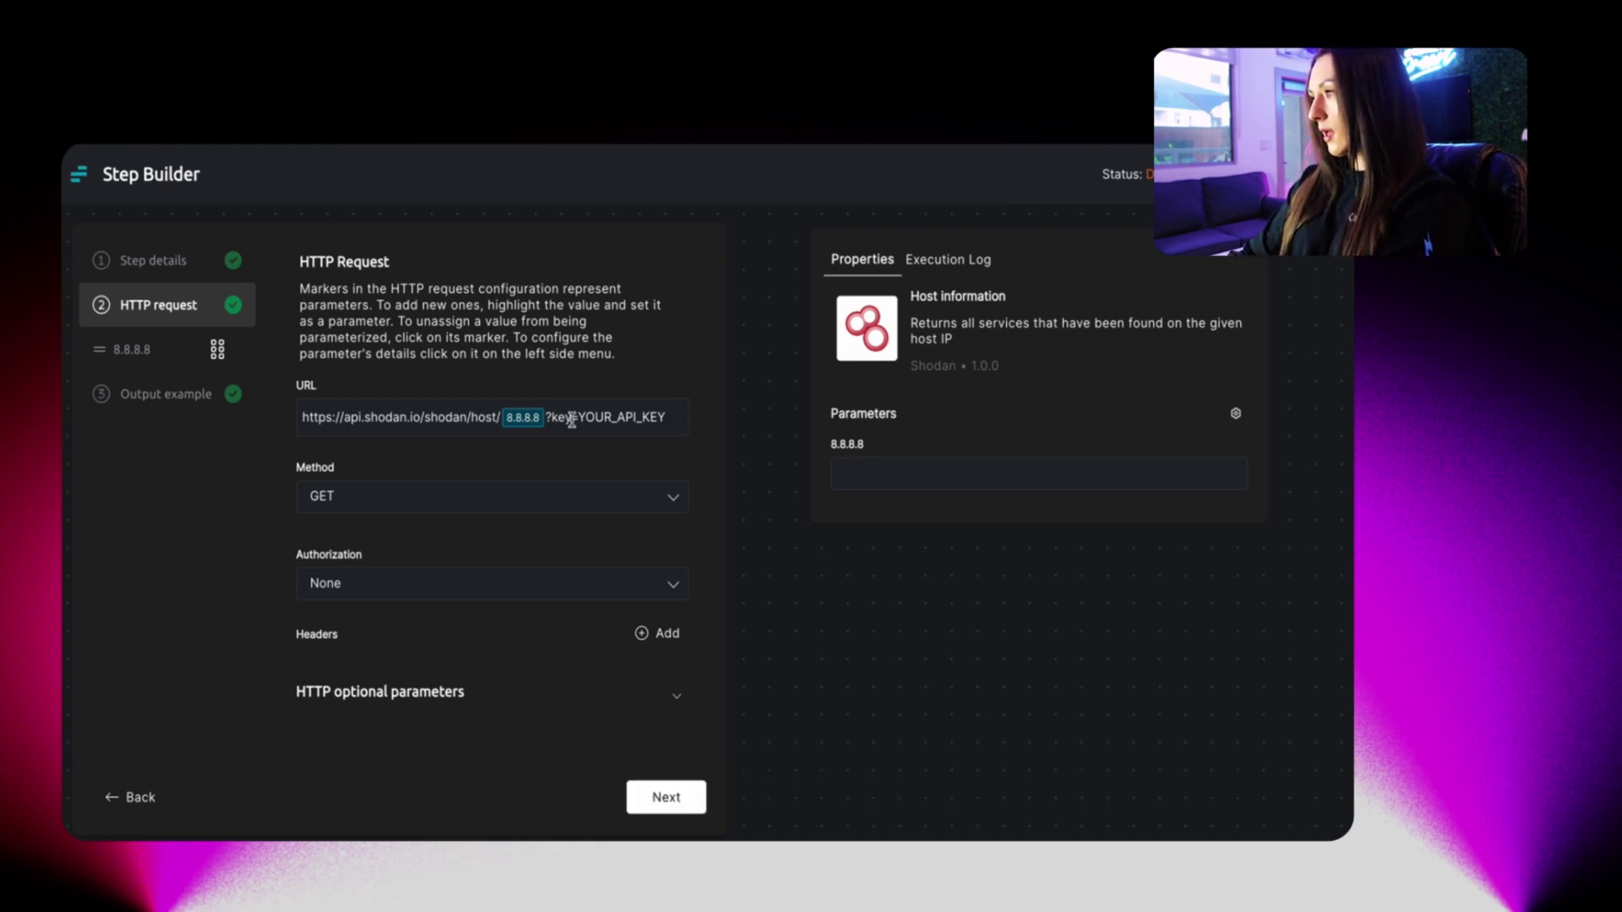
drag(578, 417, 668, 418)
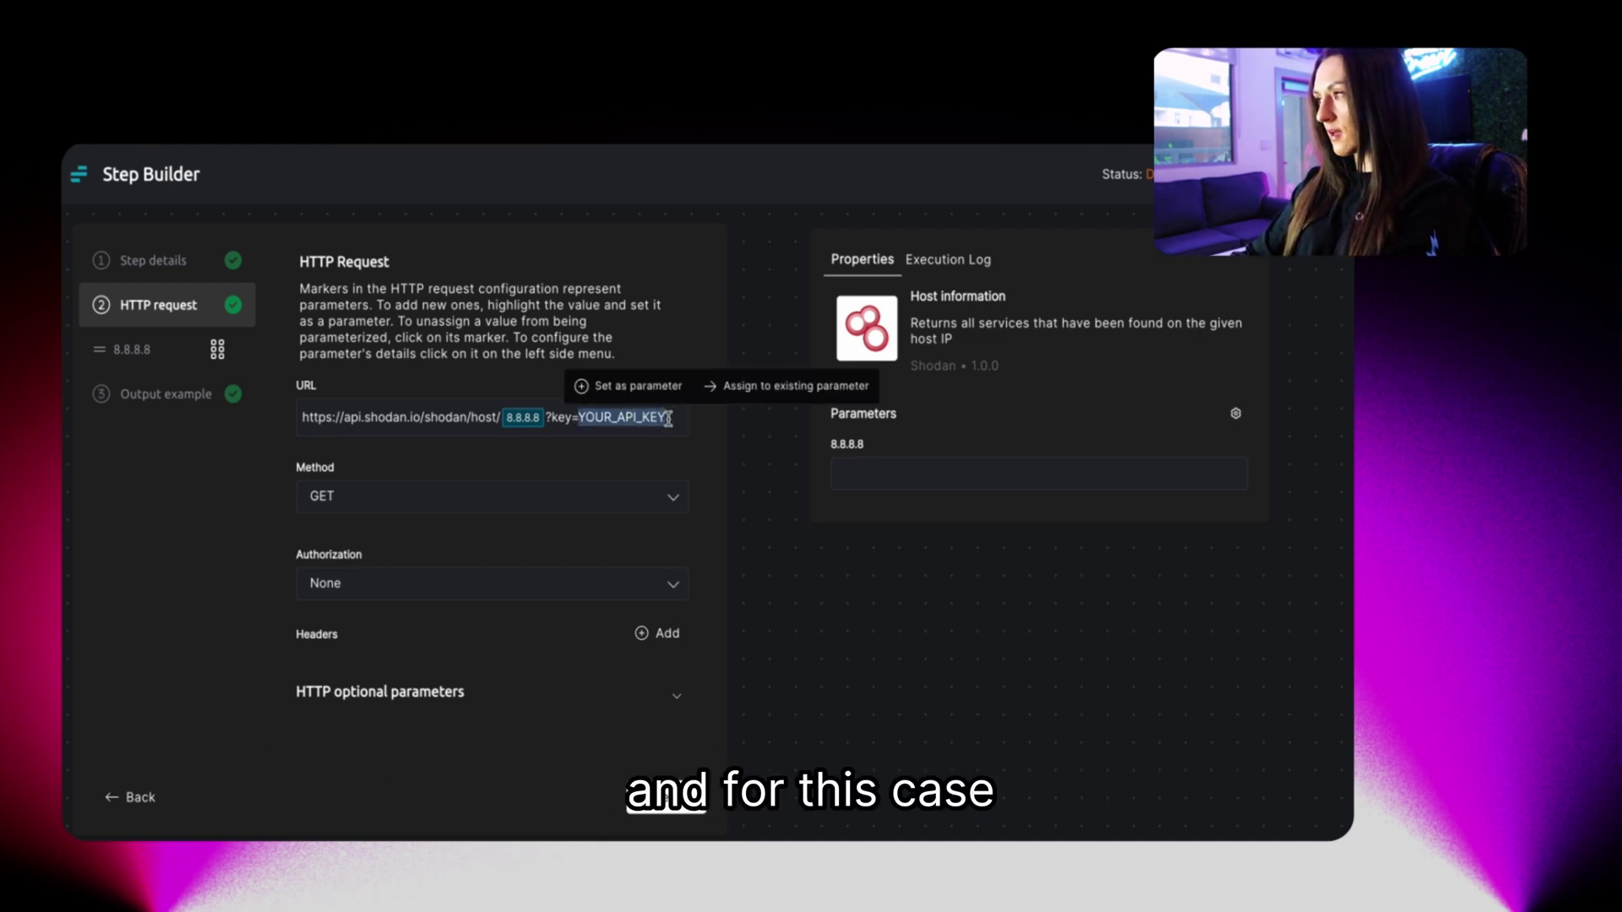
click(636, 389)
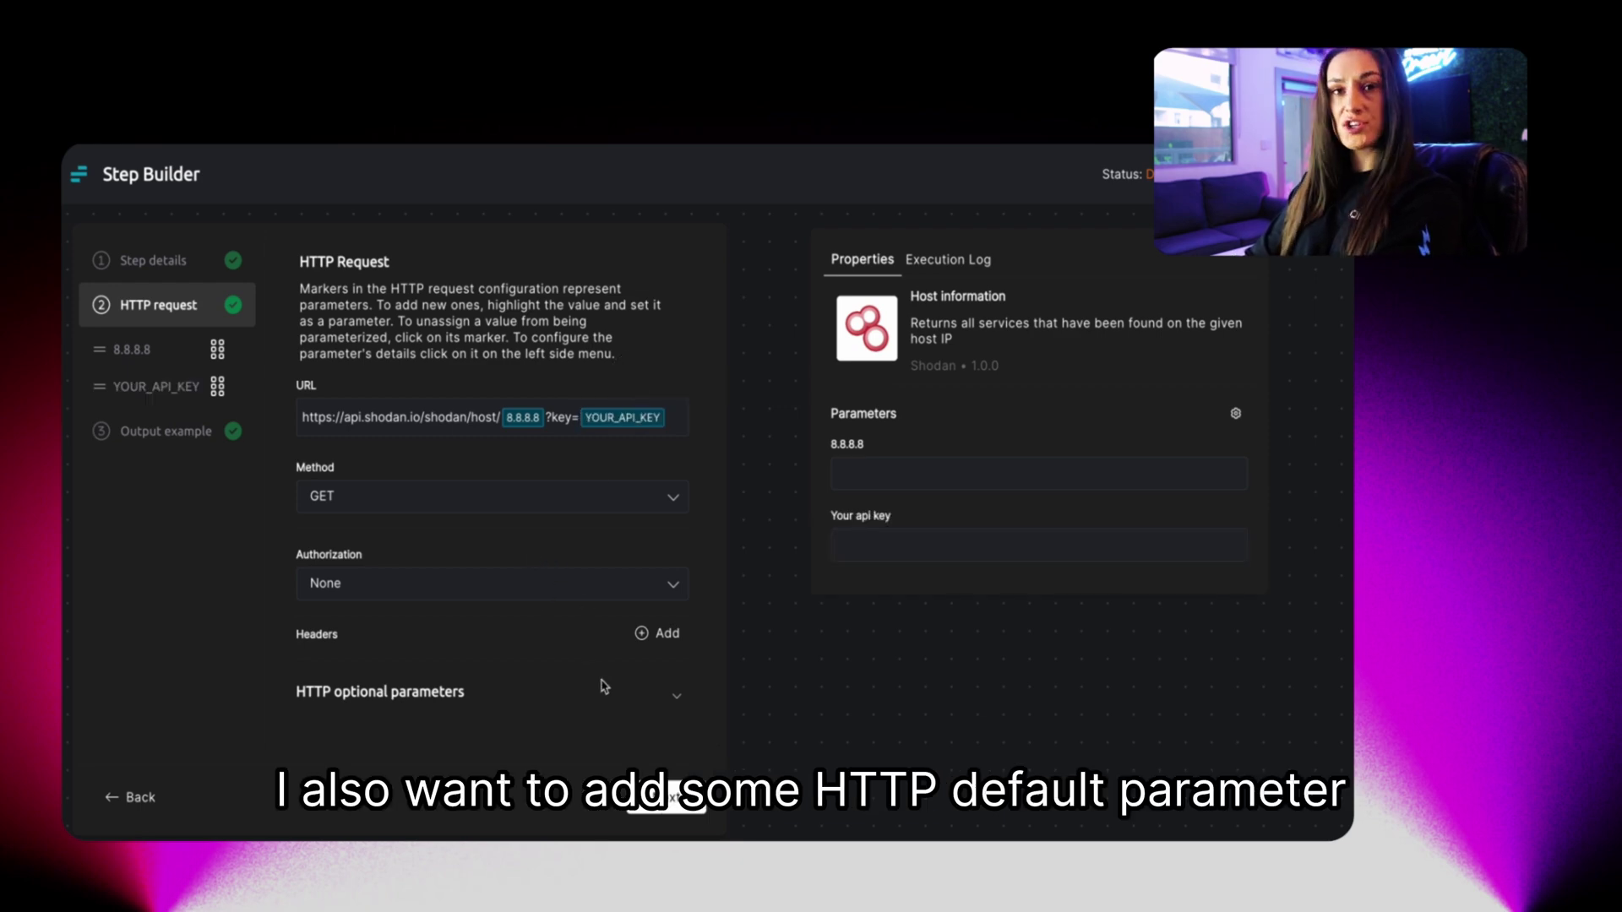
Add the optional TIMEOUT parameter (default 30) and display it by default in the configuration panel
scroll(605, 687, down, 1)
click(678, 691)
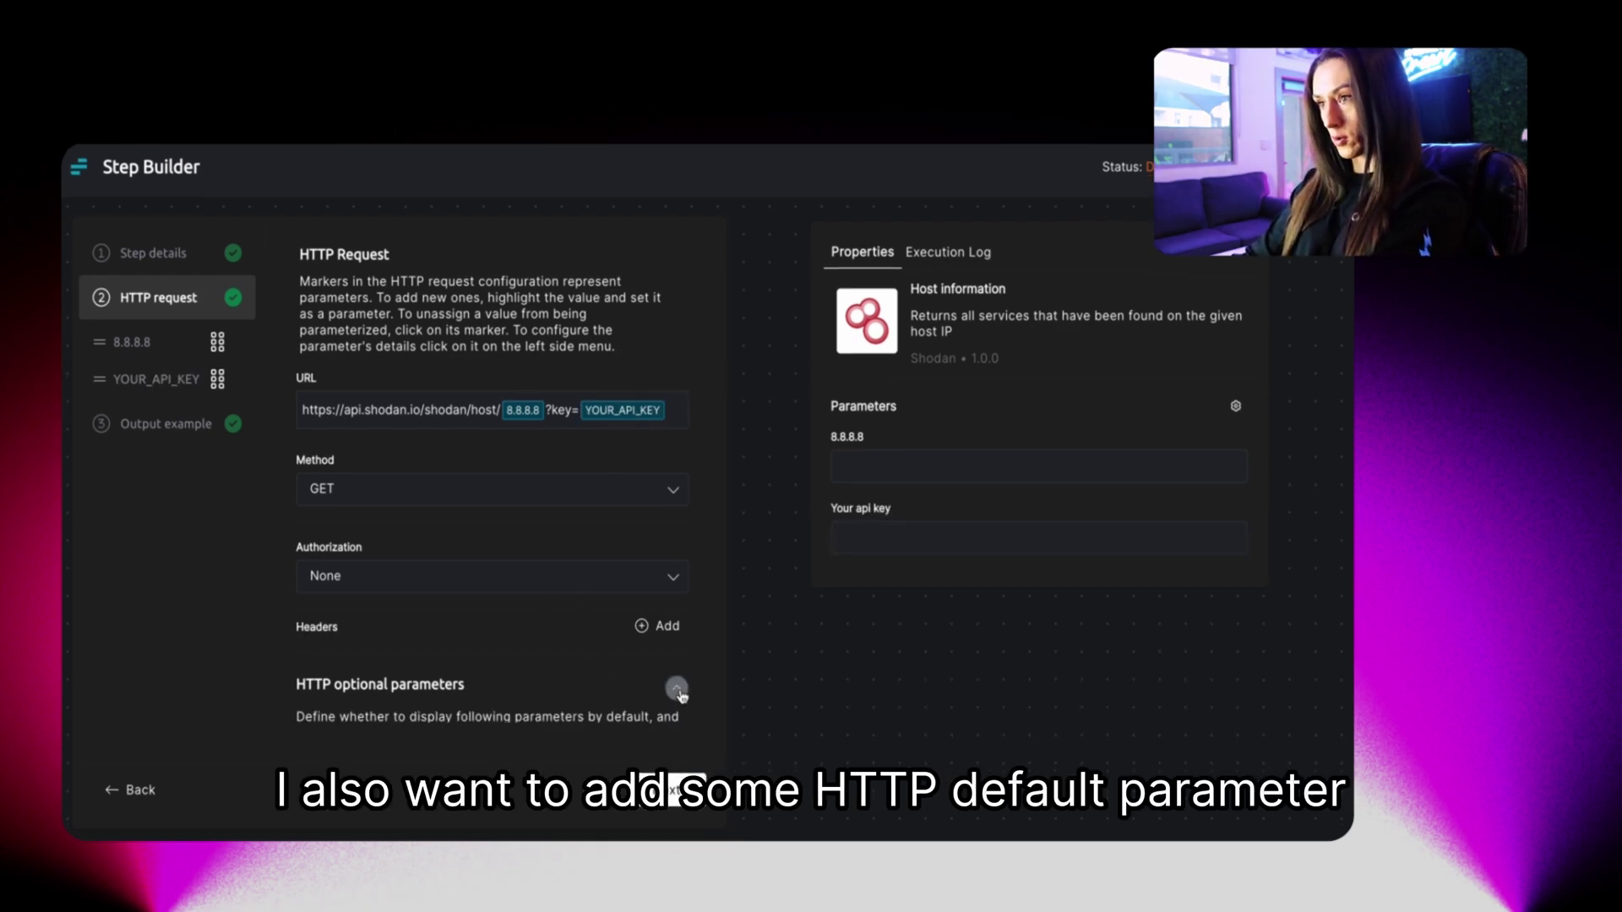
scroll(588, 693, down, 5)
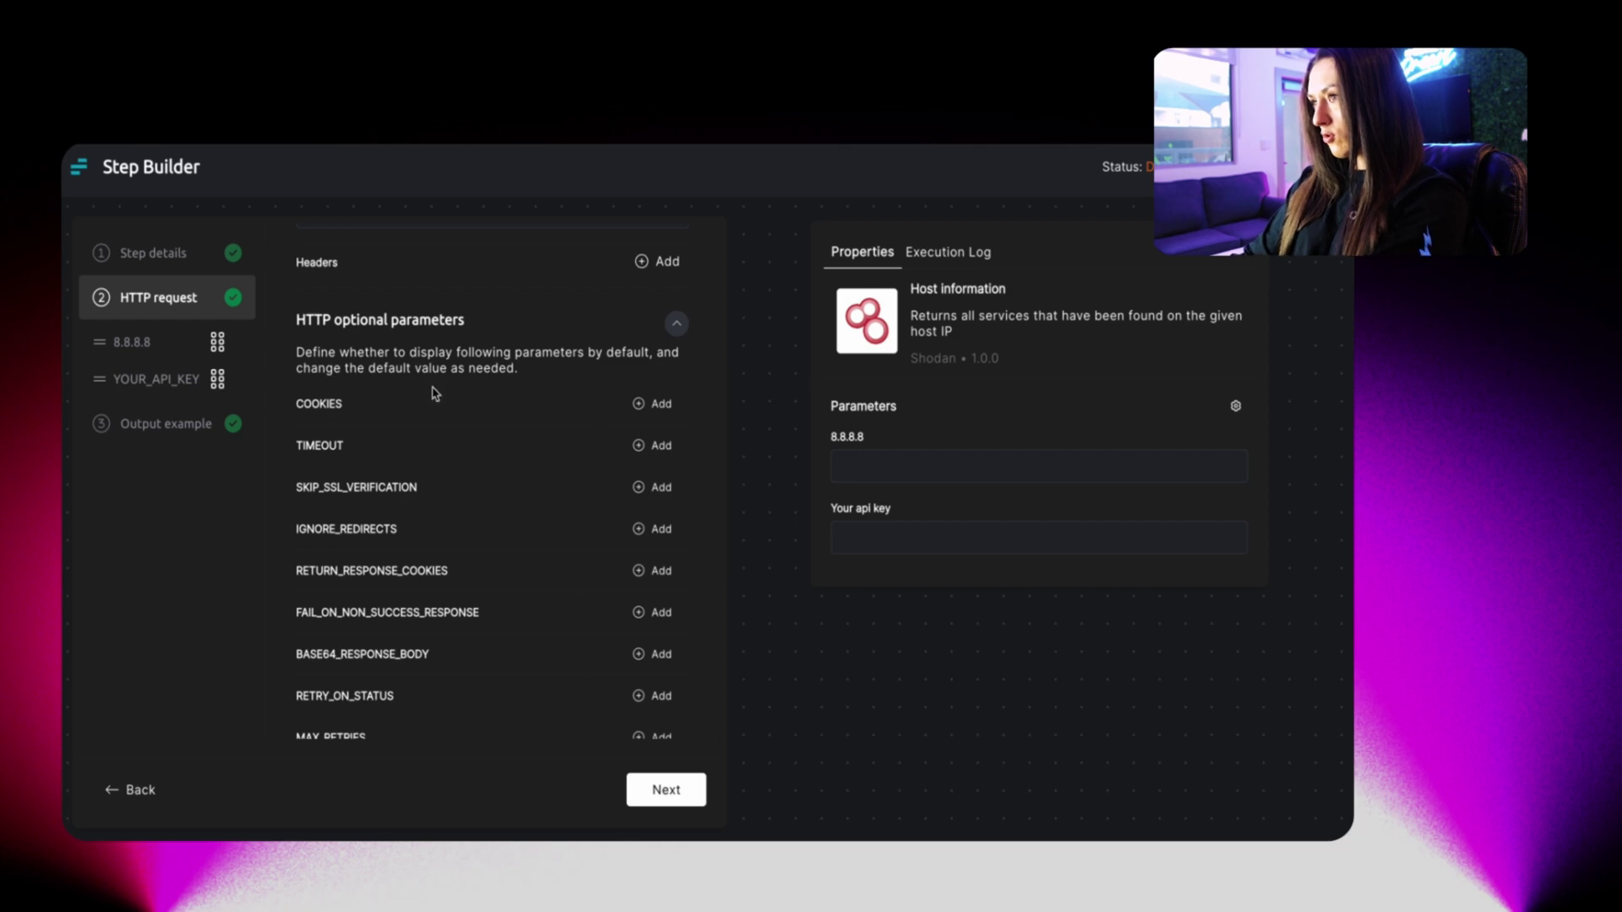
click(640, 449)
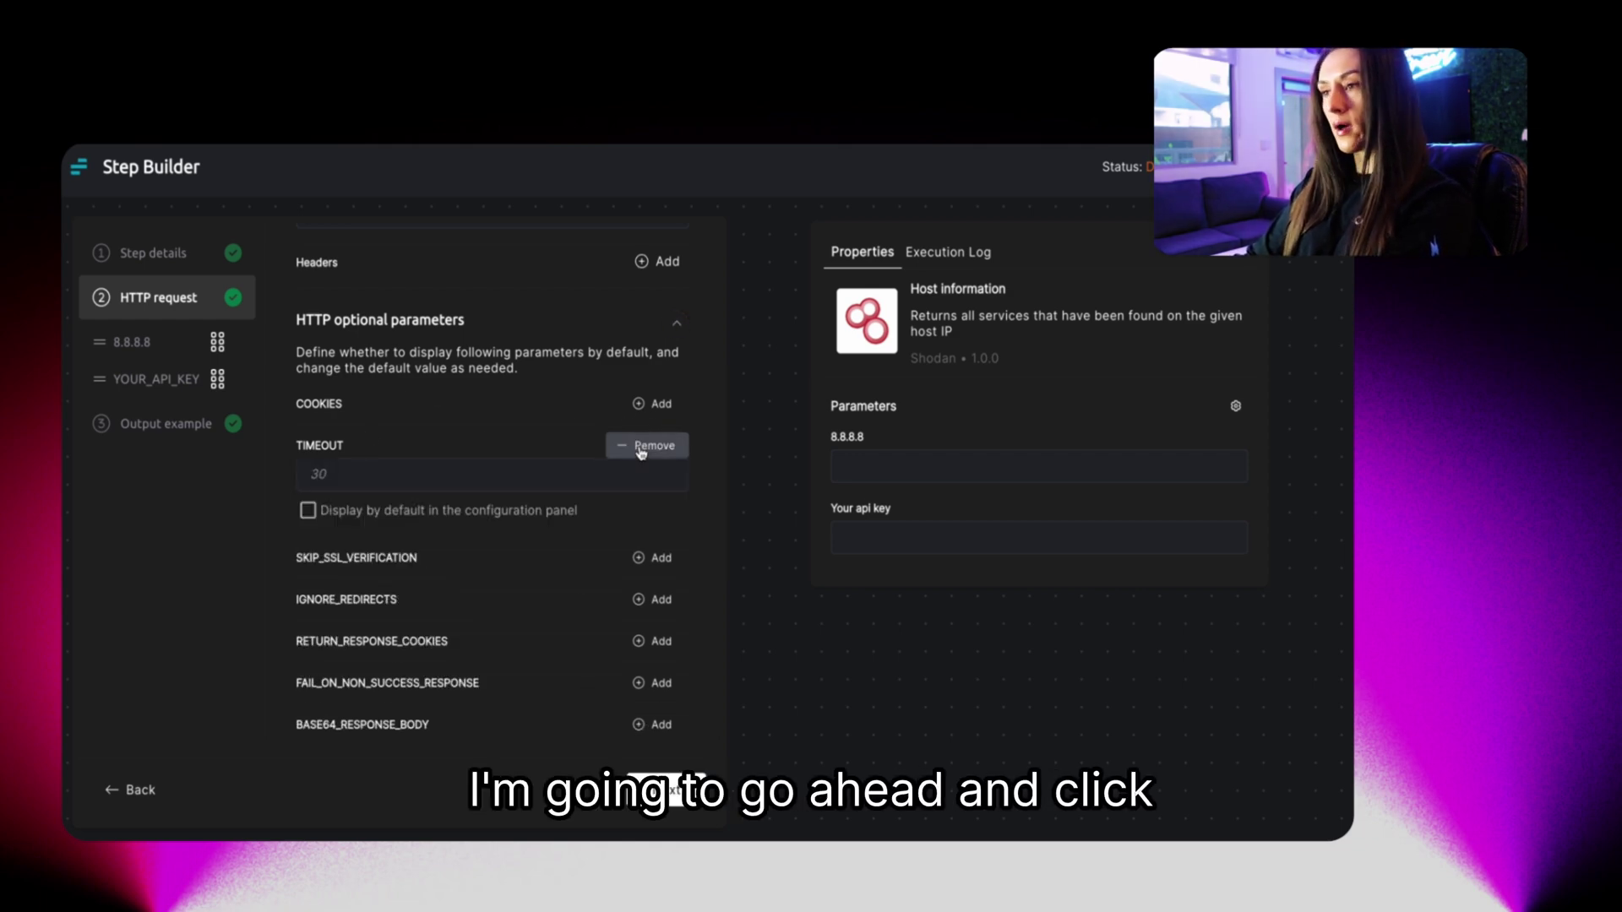
click(308, 513)
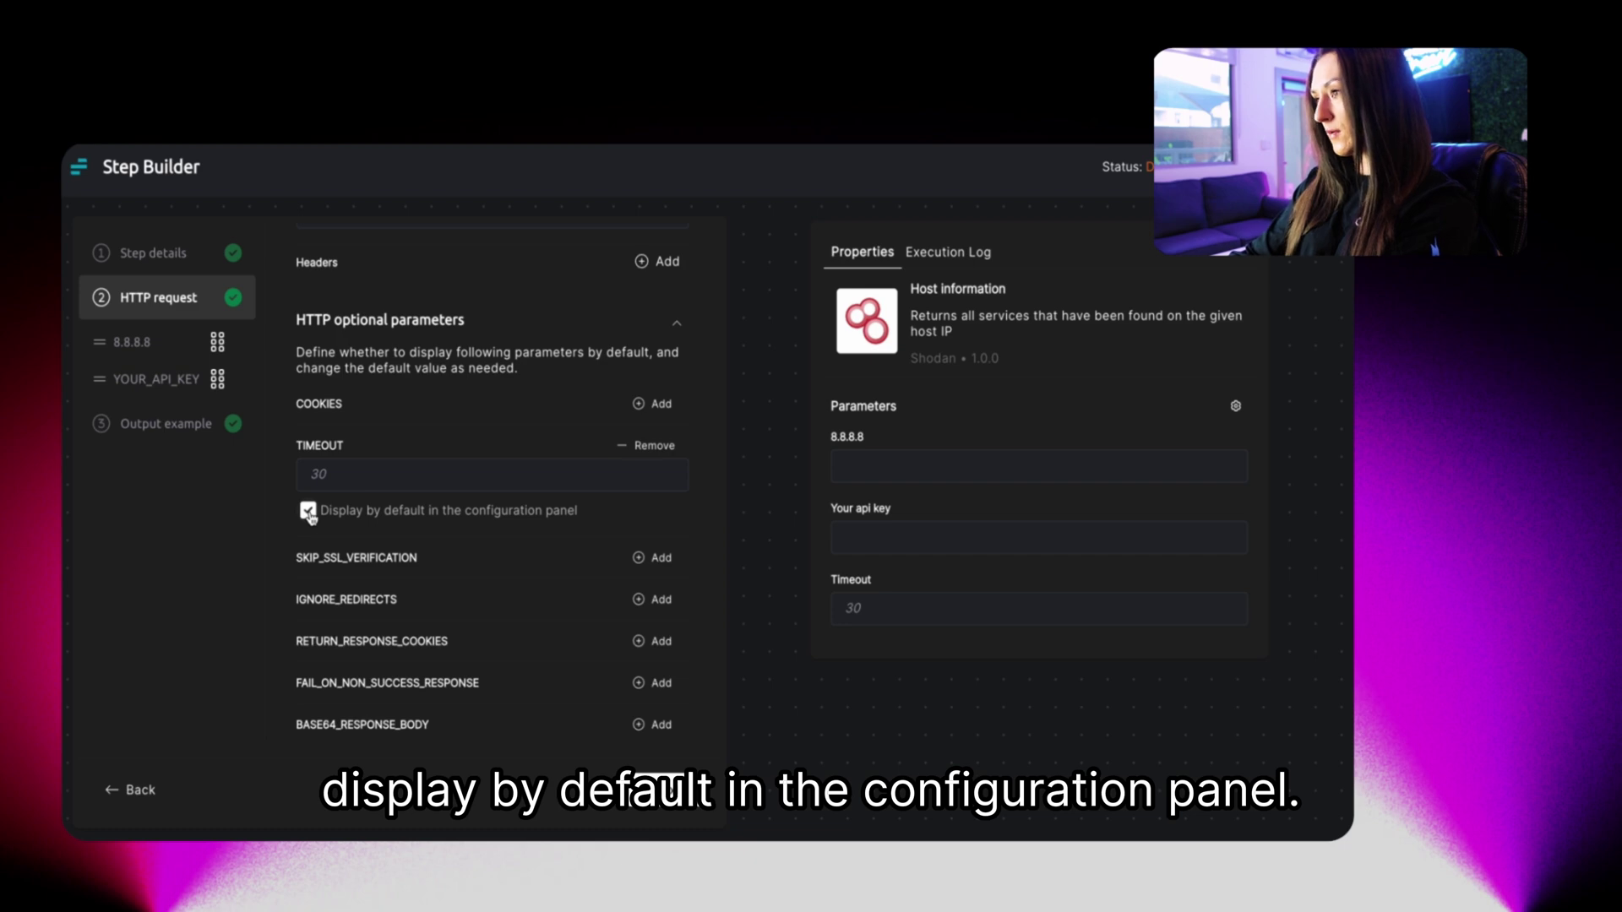
Rename the 8.8.8.8 parameter to the predefined name IP
click(168, 342)
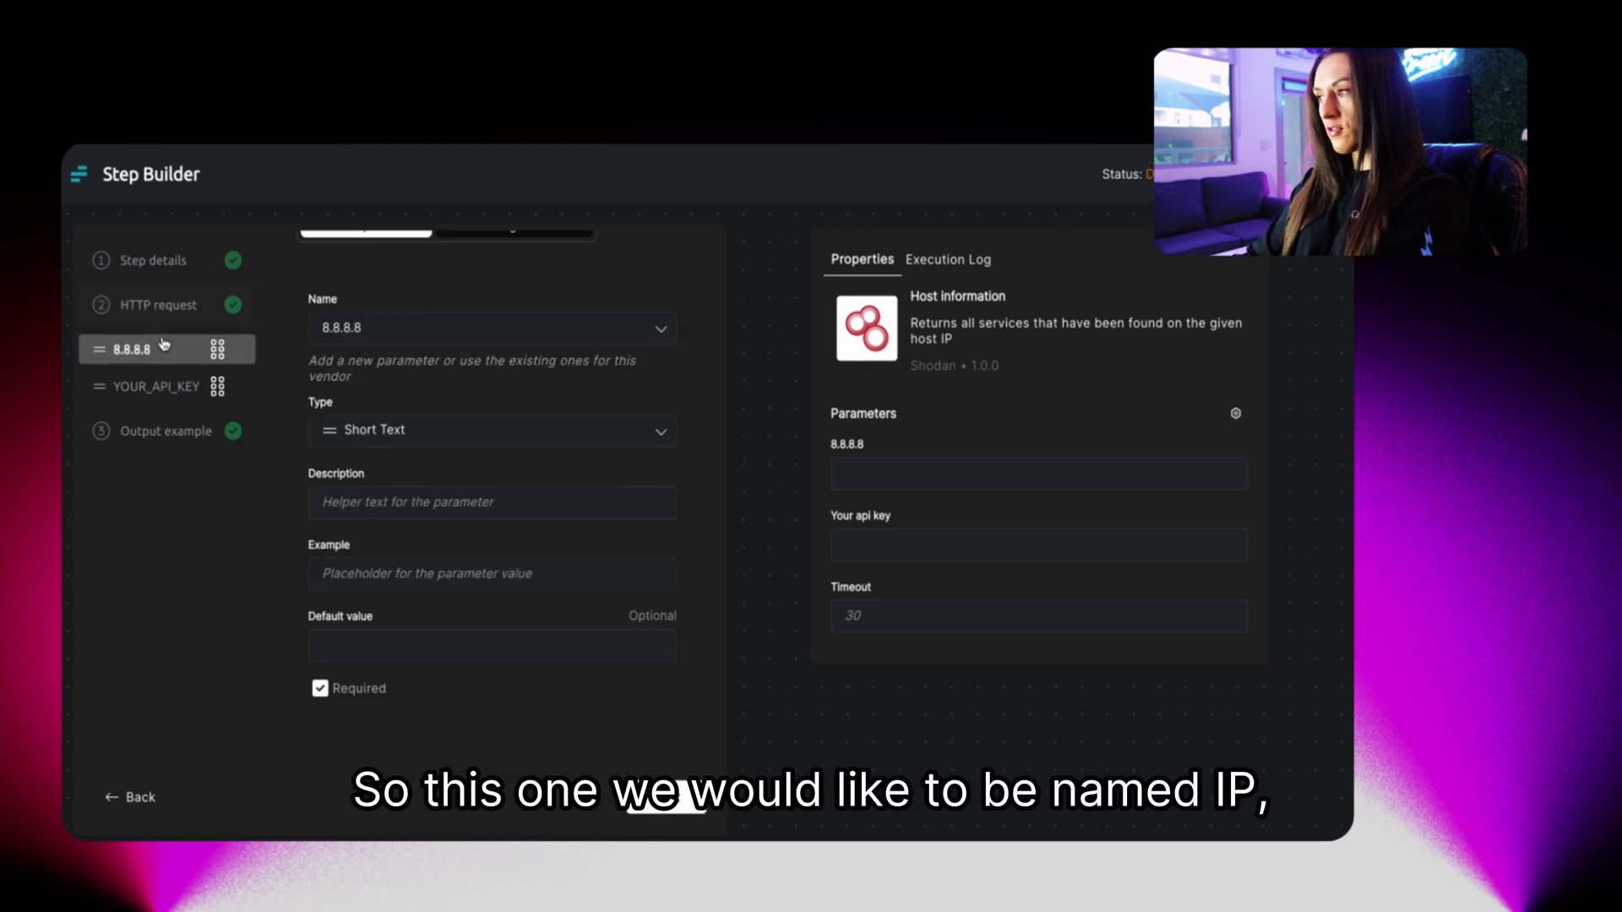
click(416, 327)
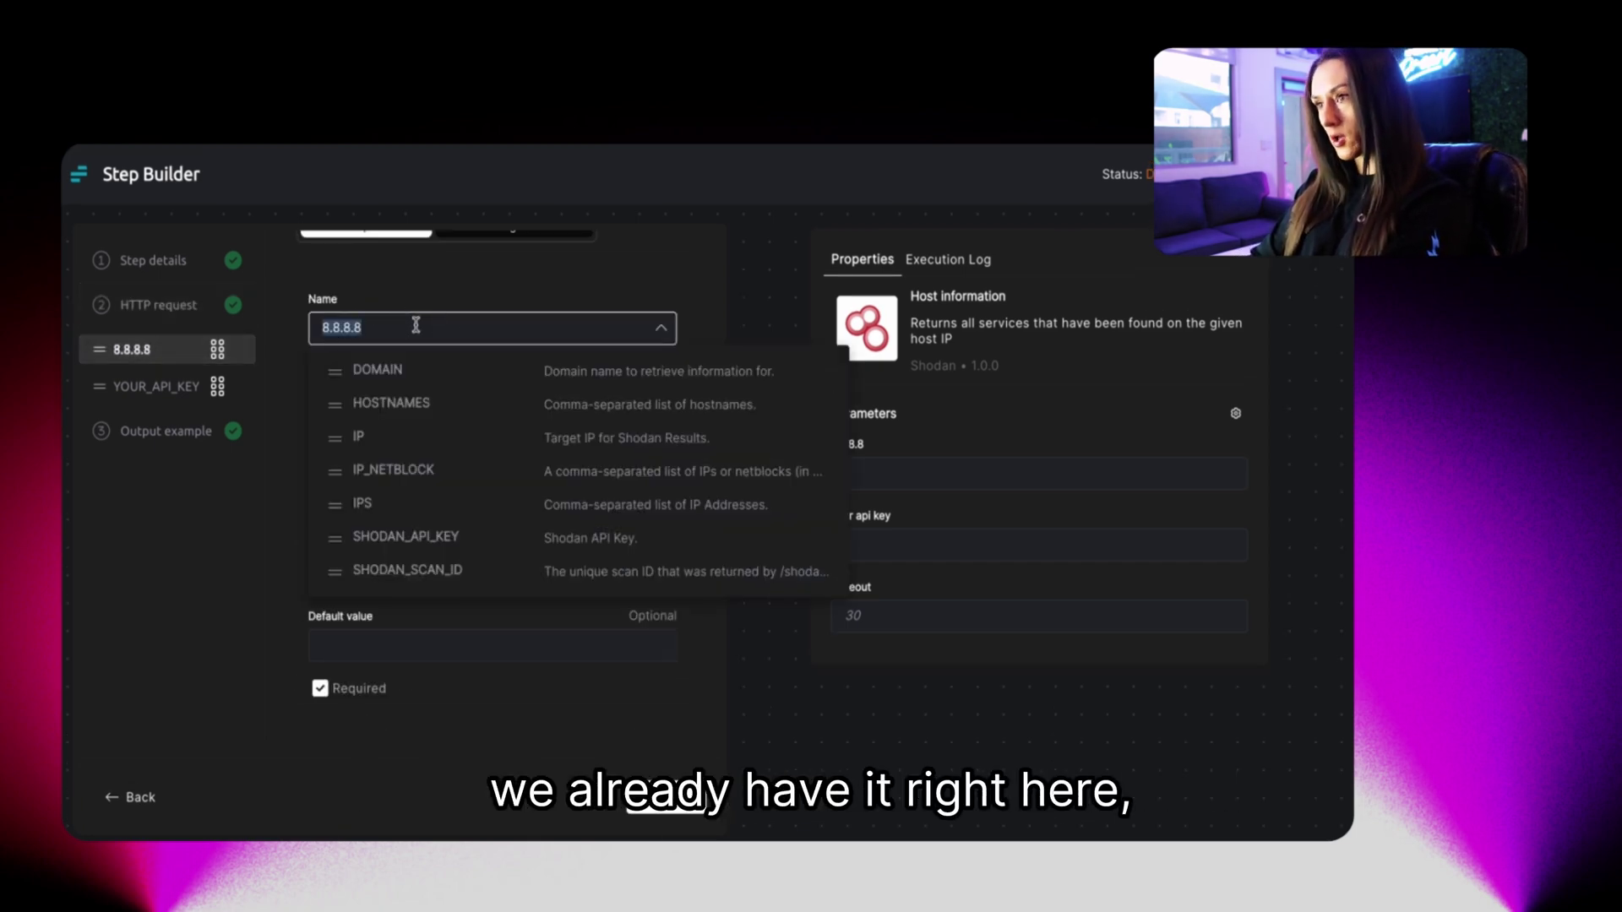
click(359, 436)
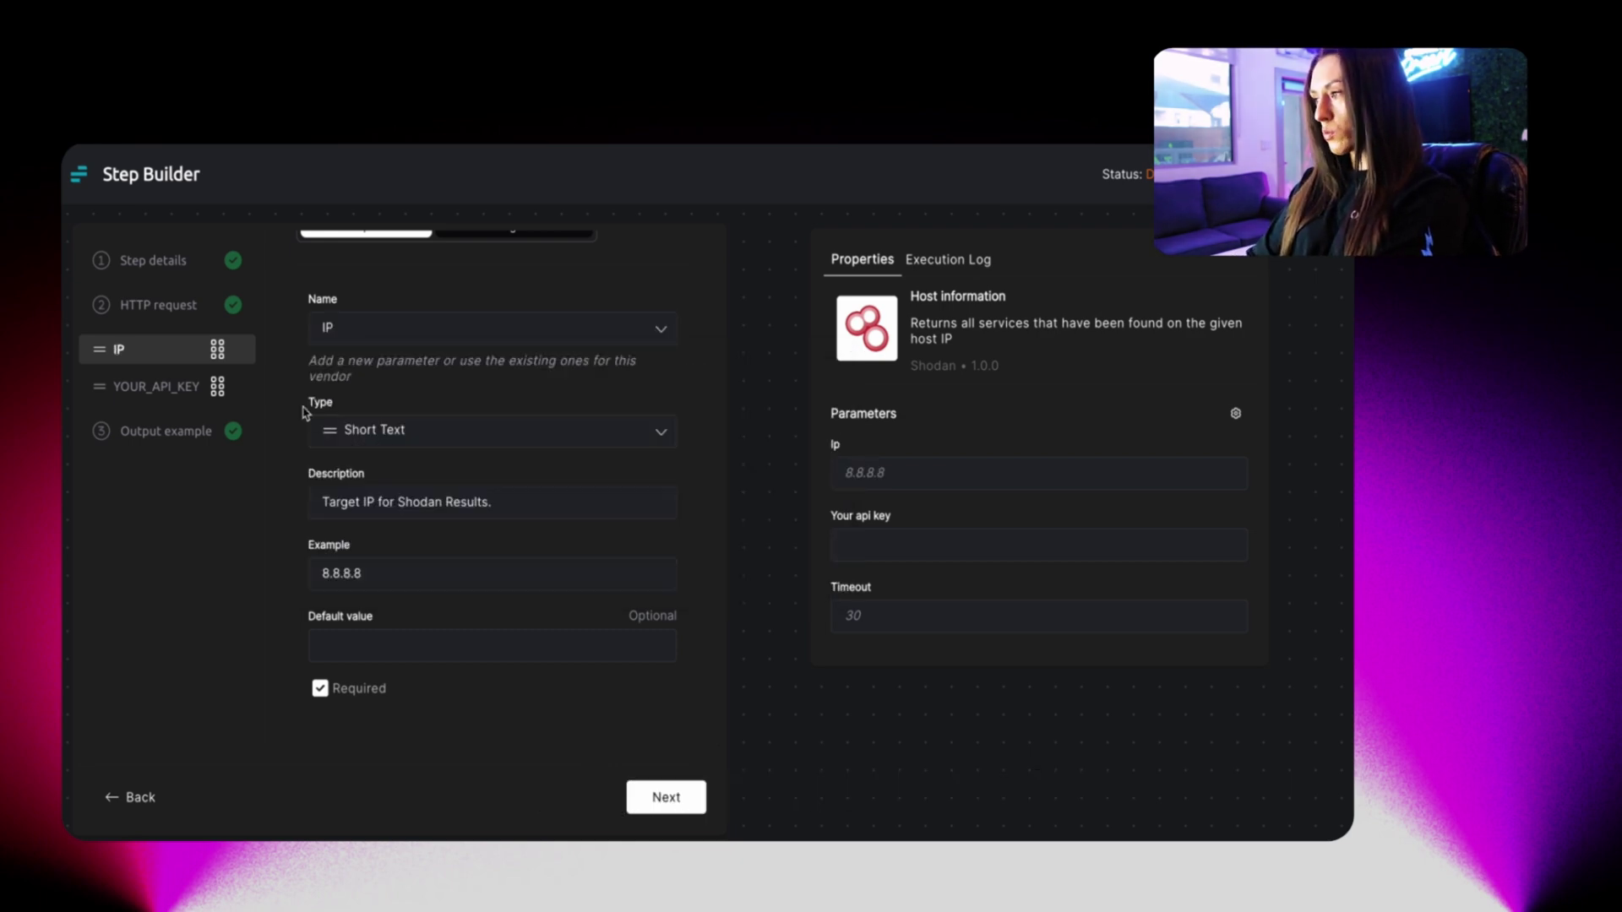
Make the YOUR_API_KEY parameter use the integration's API Key value
click(177, 388)
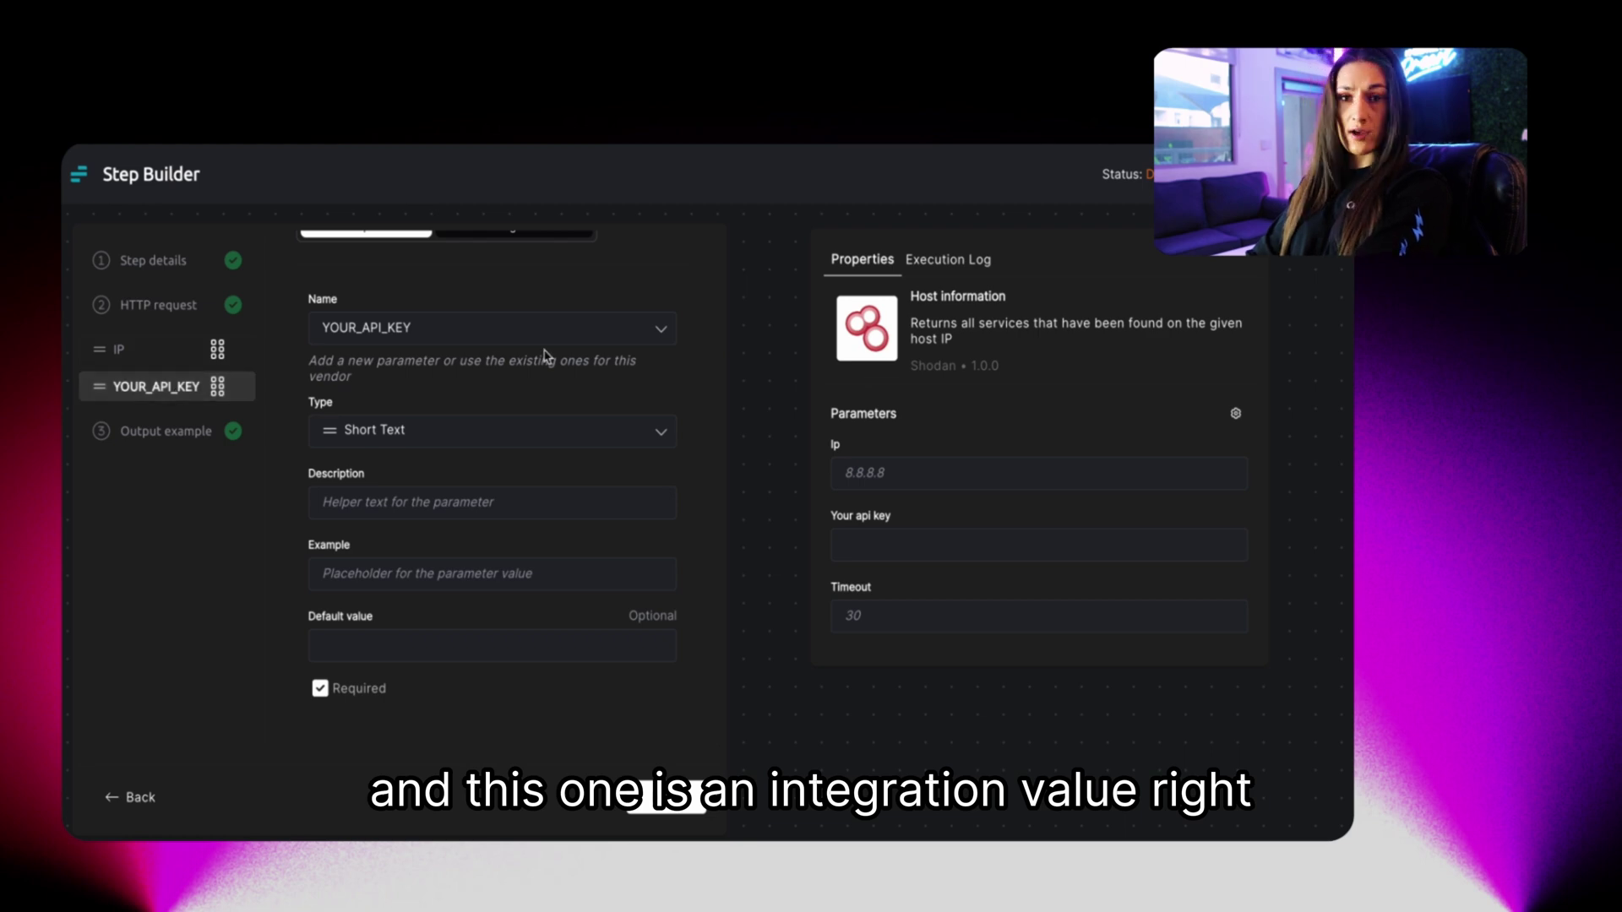
scroll(546, 355, up, 1)
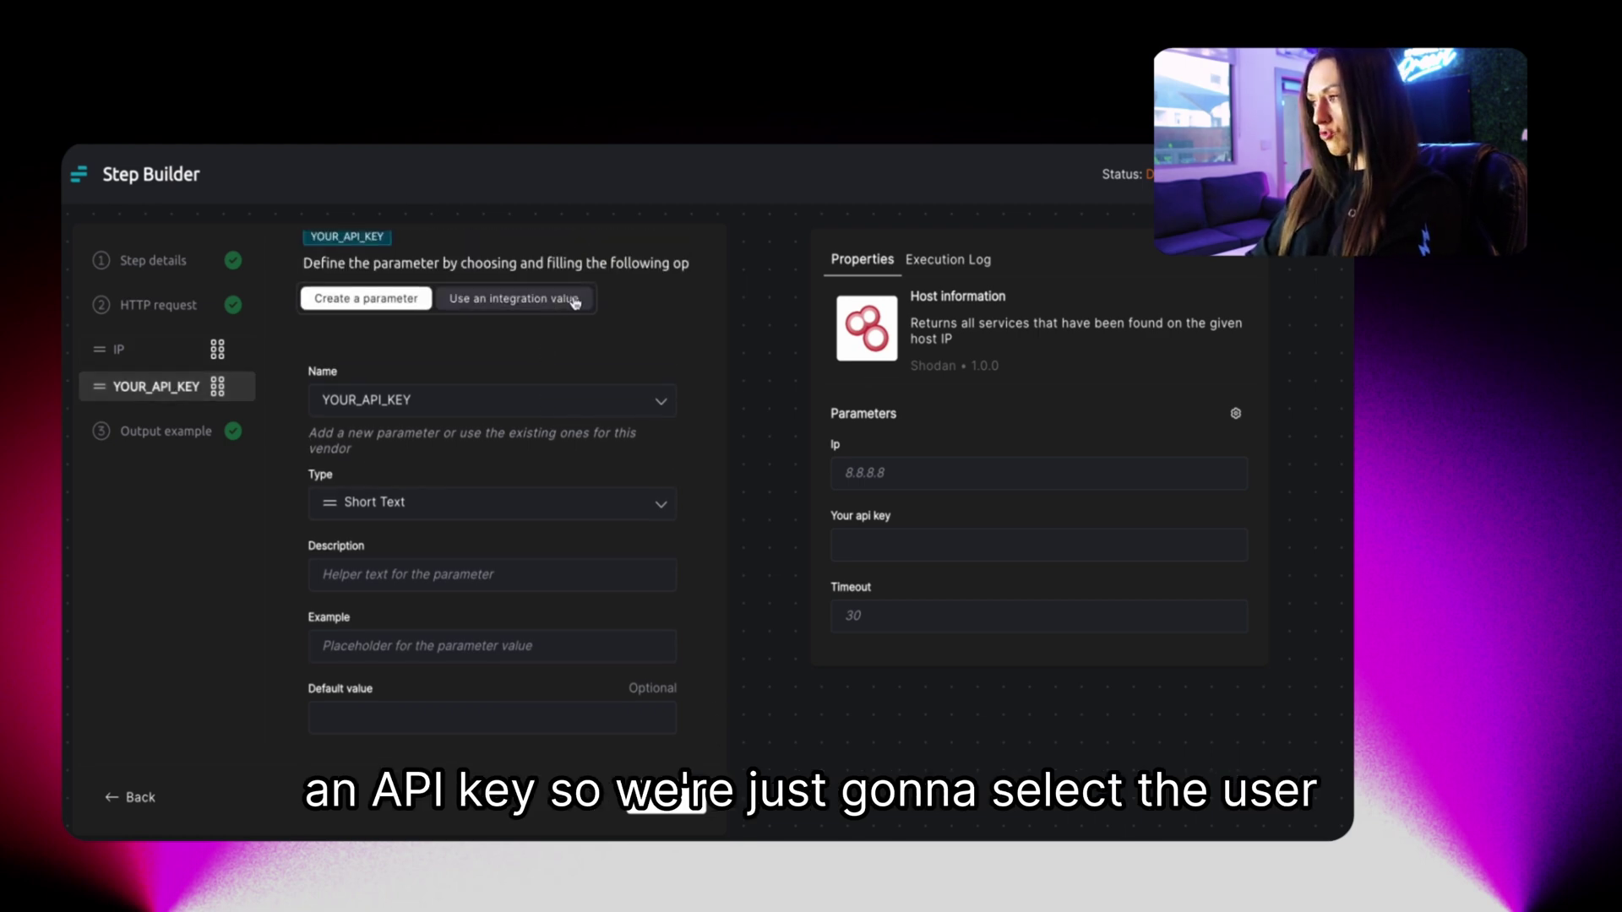
click(518, 299)
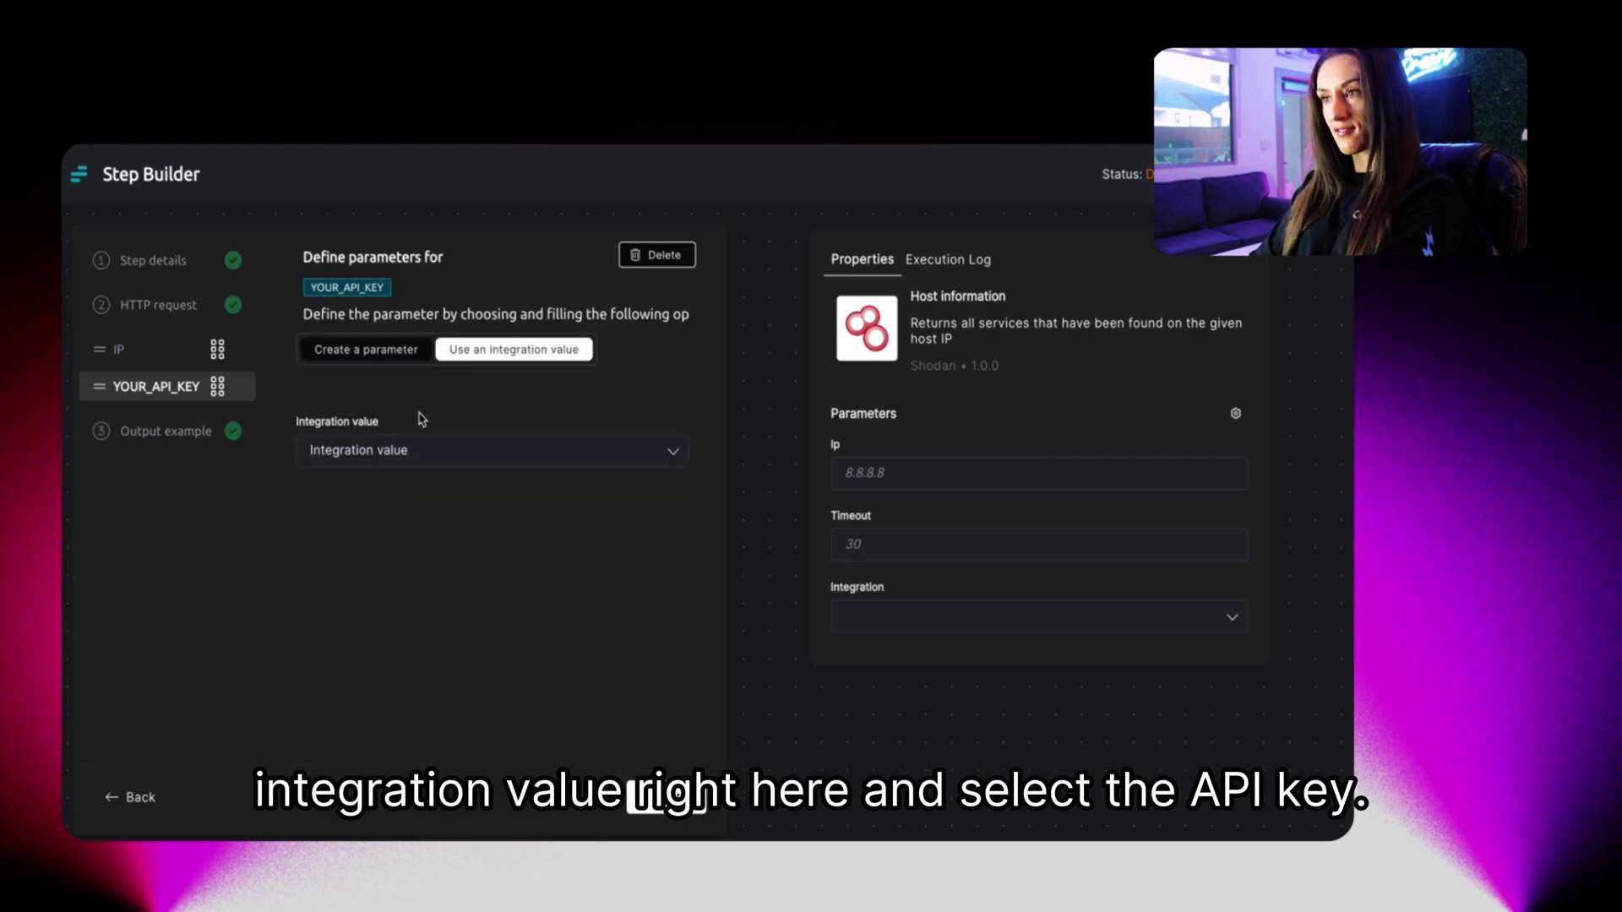
click(438, 453)
click(343, 498)
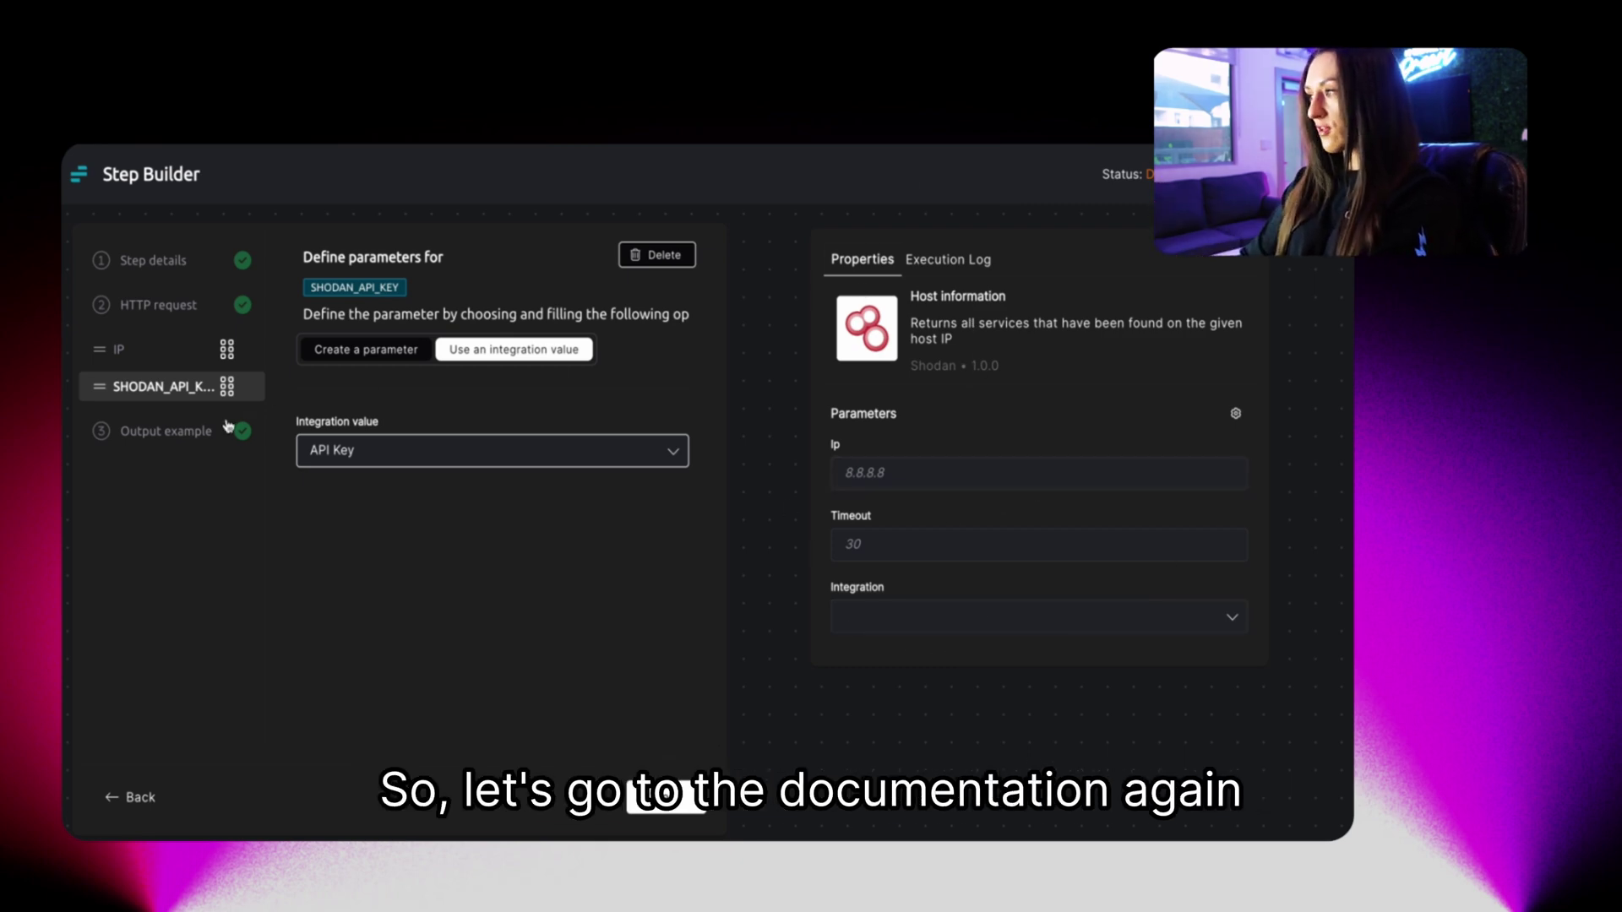
Paste Shodan's sample Host Information JSON response into the Output example field
click(188, 430)
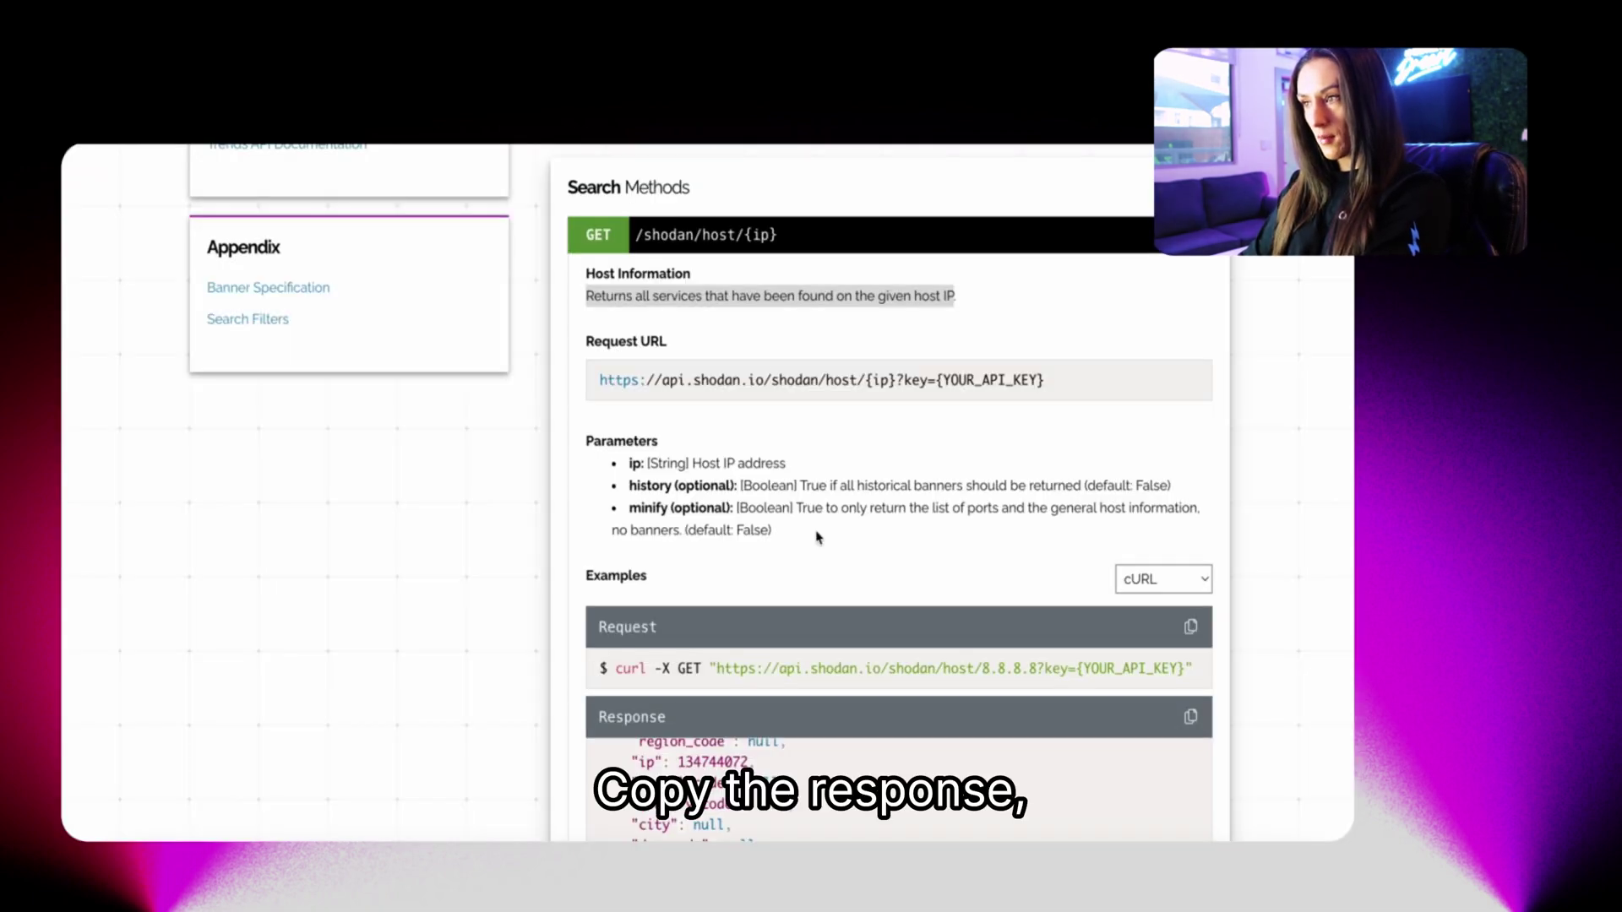
scroll(818, 537, down, 2)
scroll(816, 538, down, 1)
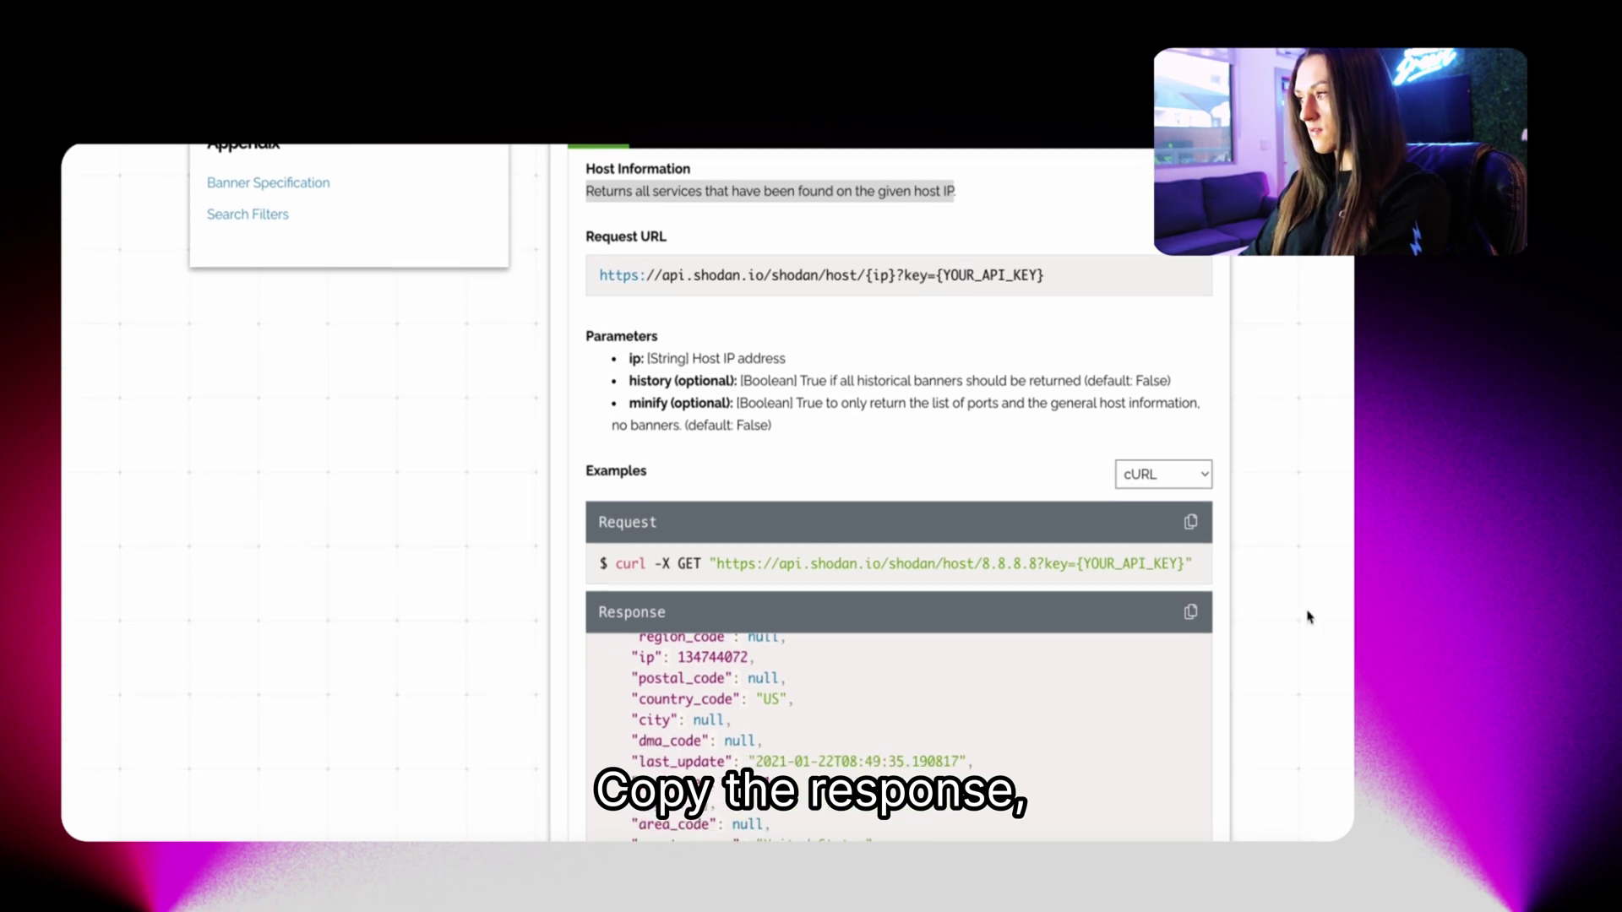
click(1191, 611)
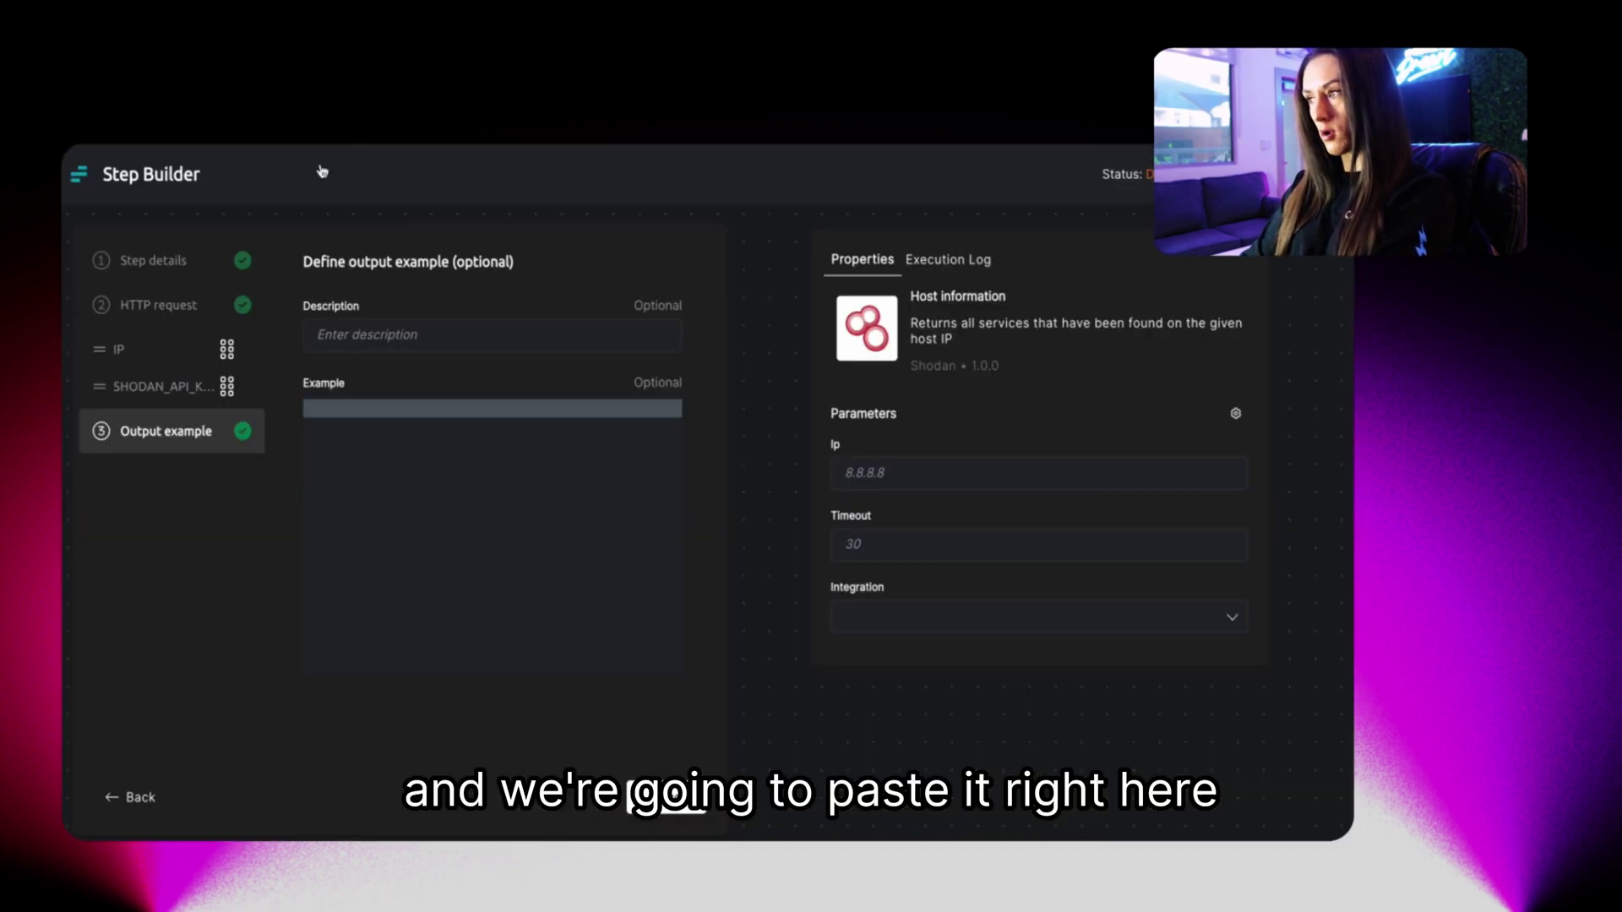
click(351, 397)
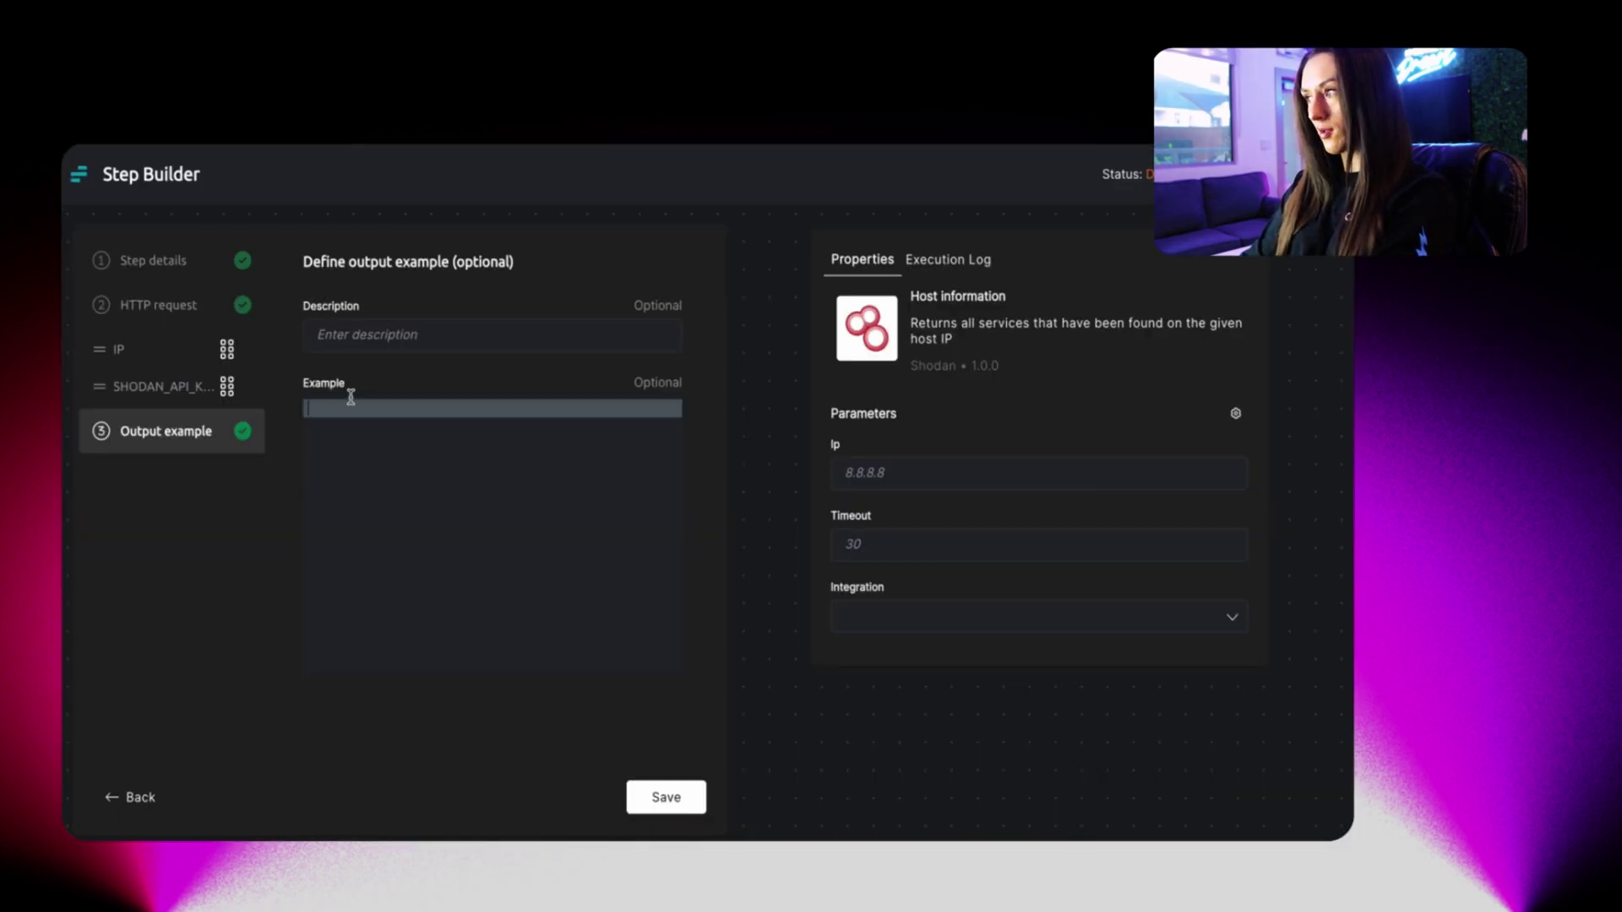
key(ctrl+v)
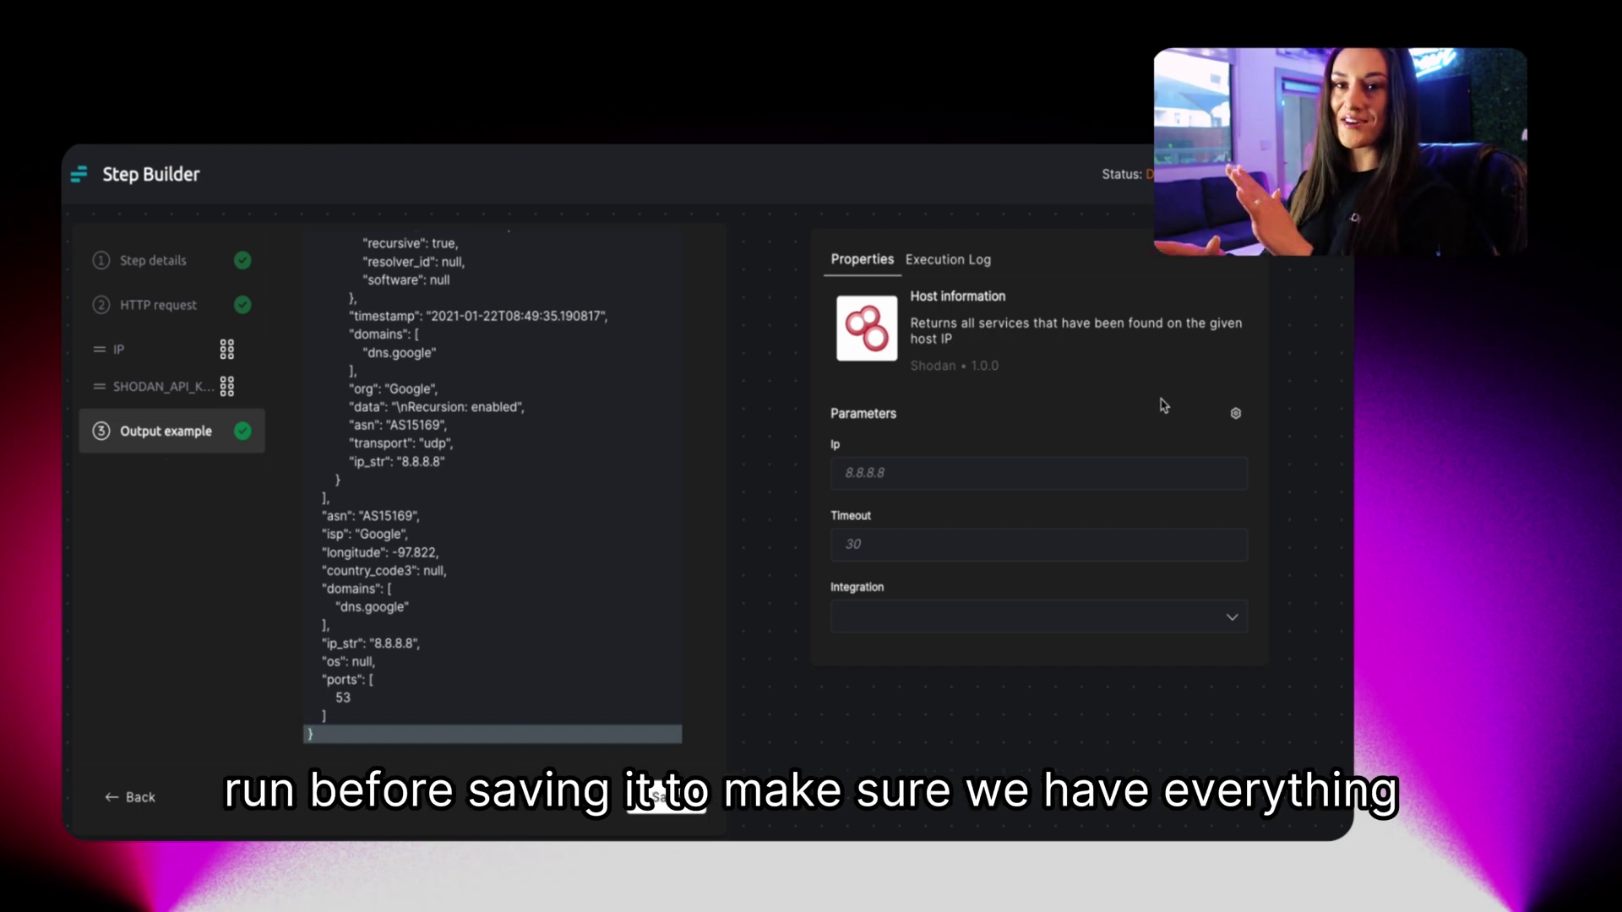
Test run the step with Ip 8.8.8.8 and the TORQ_SHODAN integration
click(839, 471)
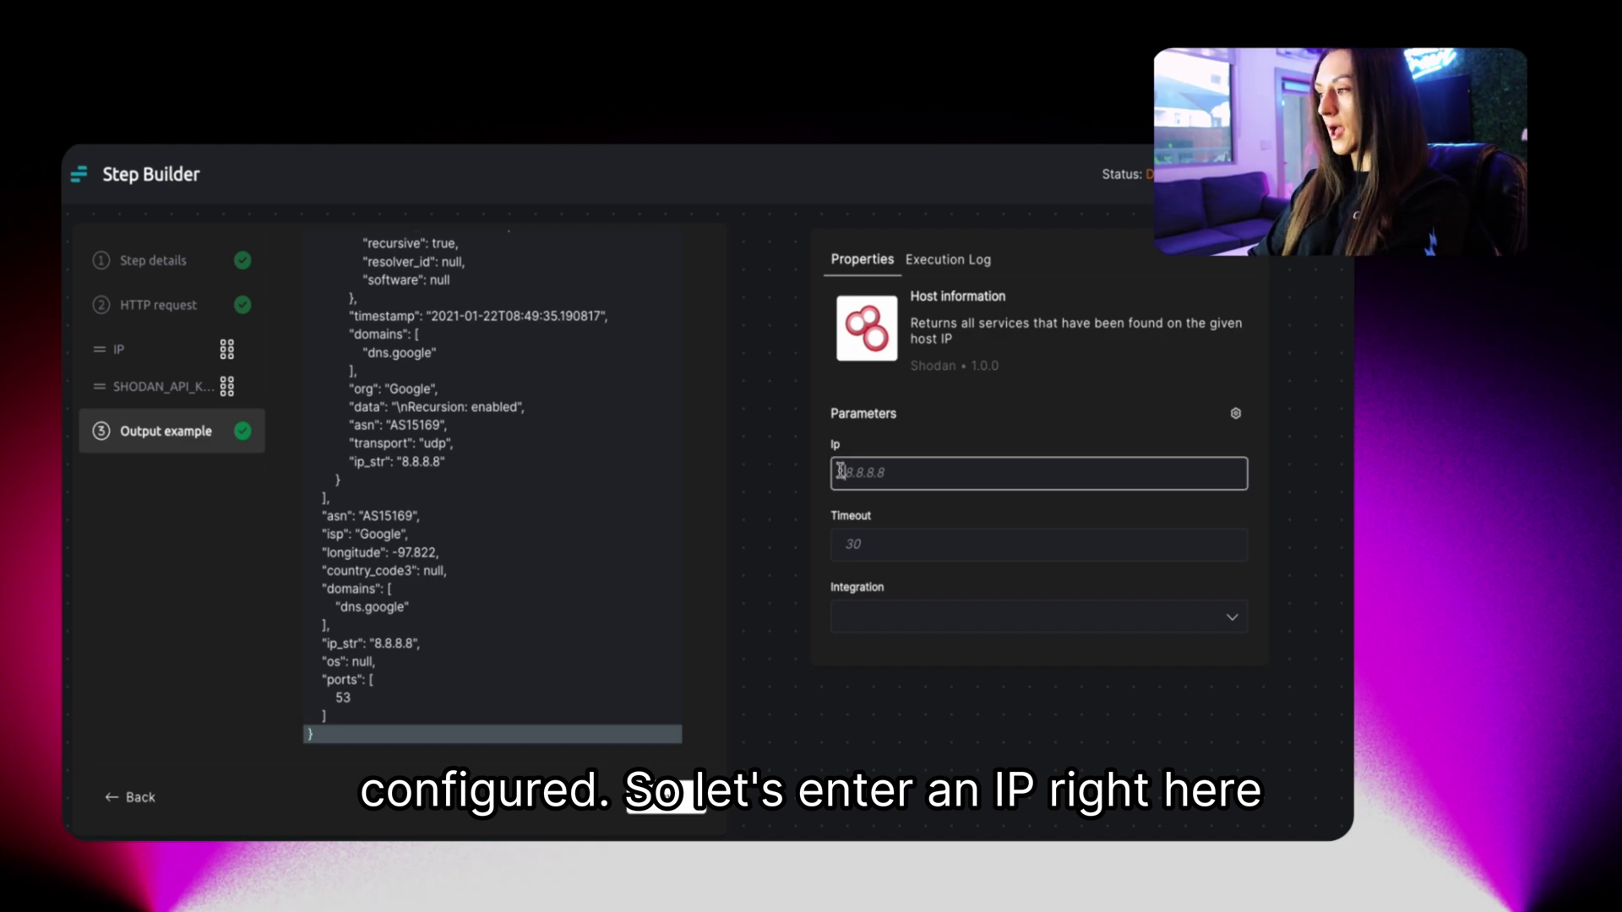
text(8.8.8)
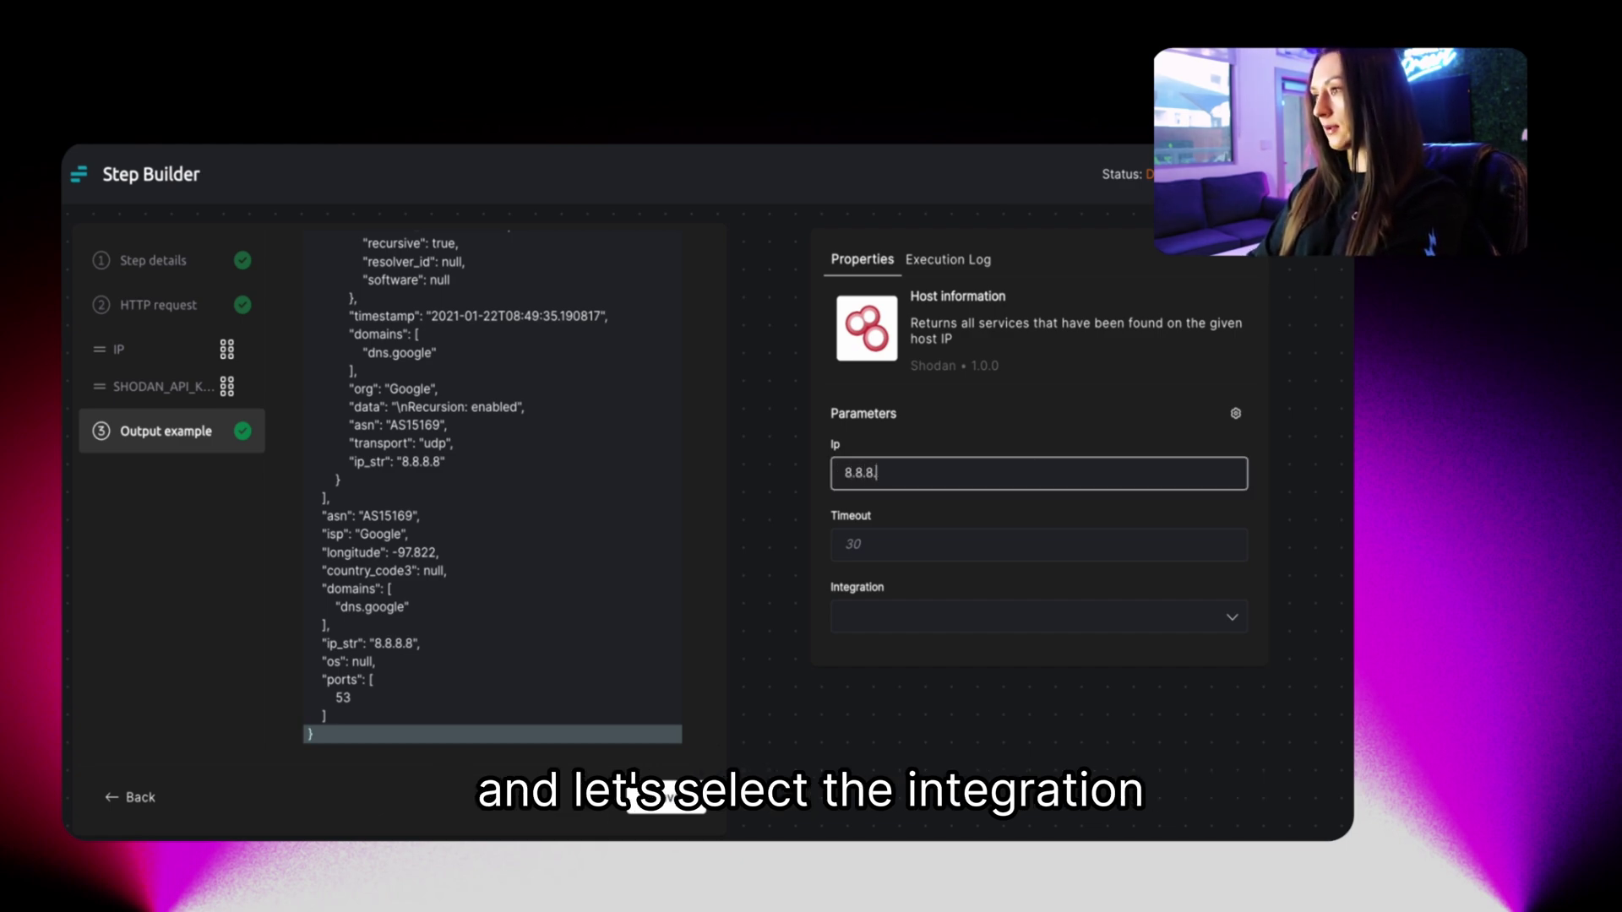
text(.8)
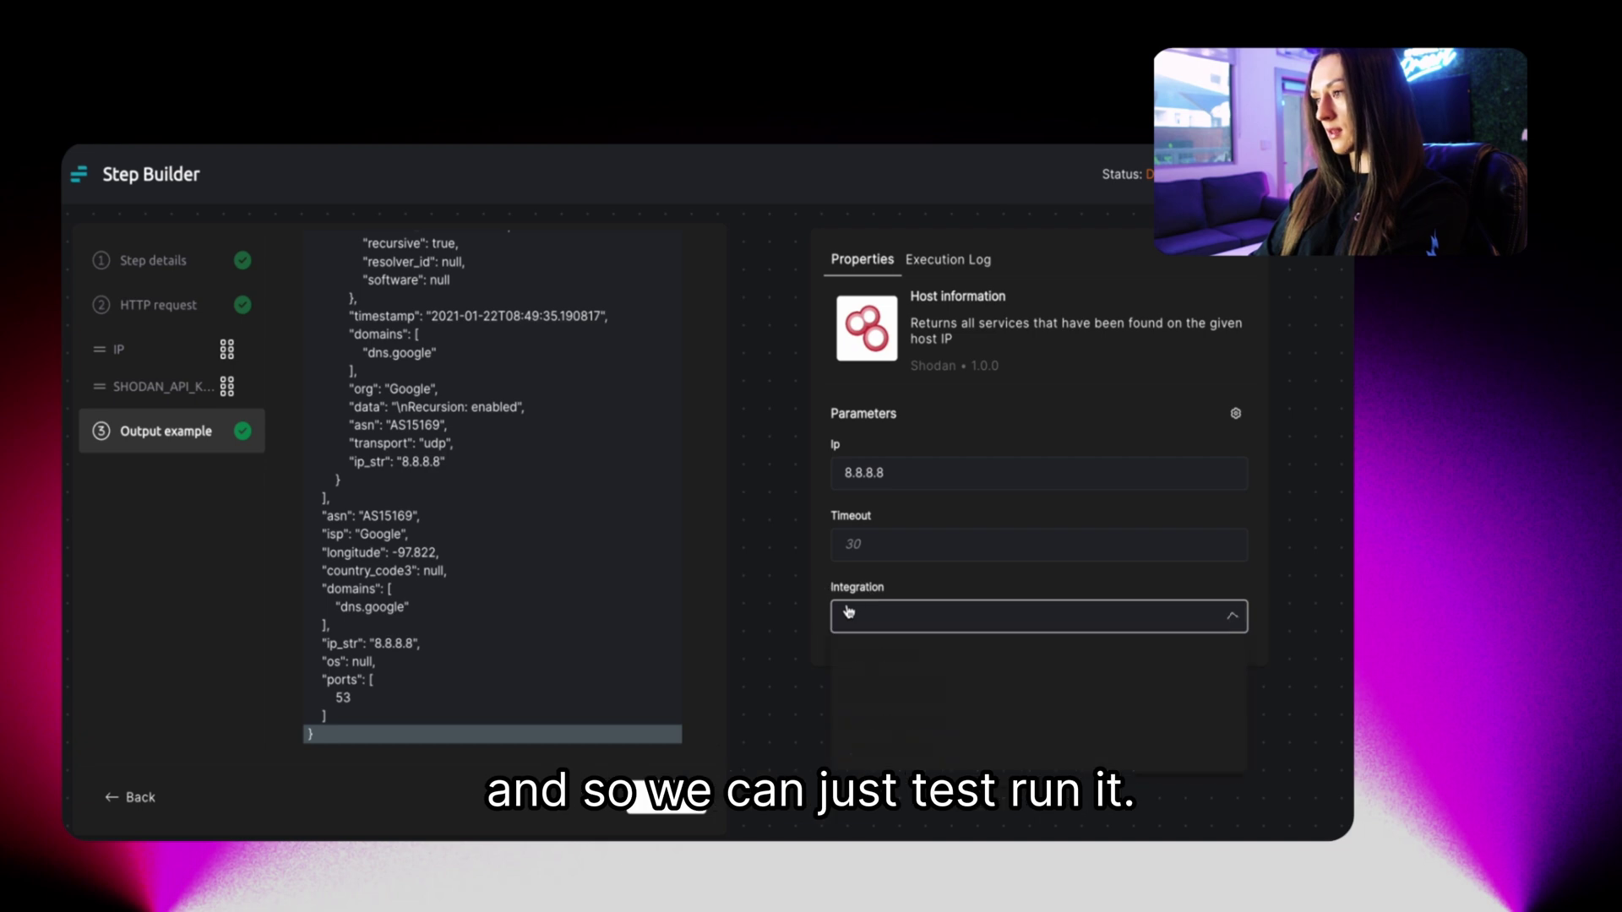
click(850, 611)
click(870, 765)
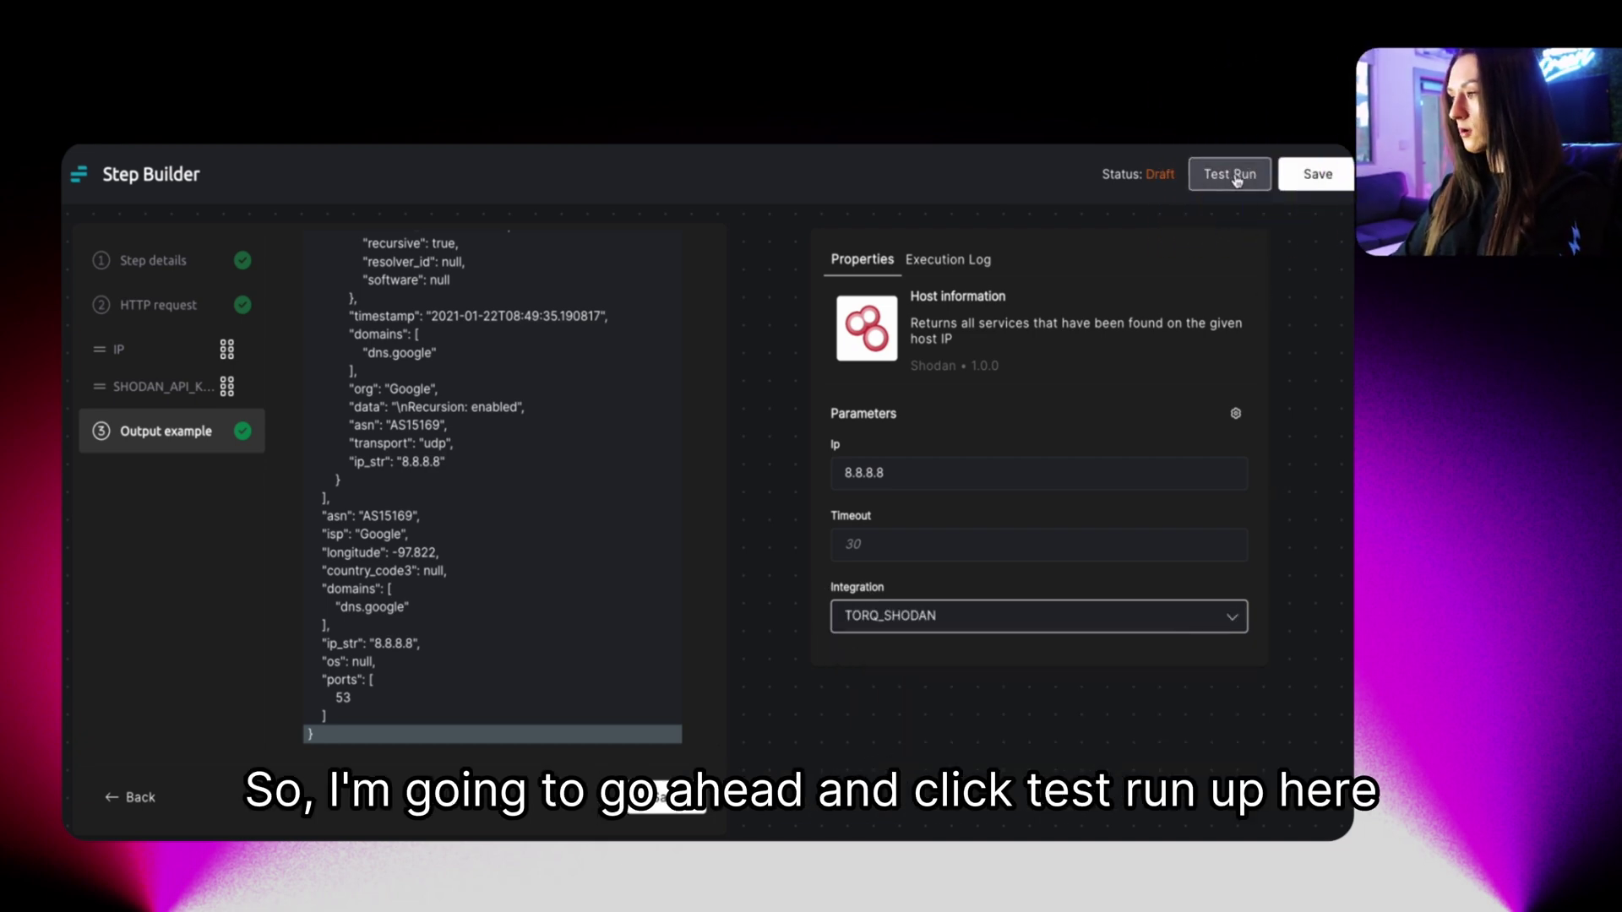
click(1242, 177)
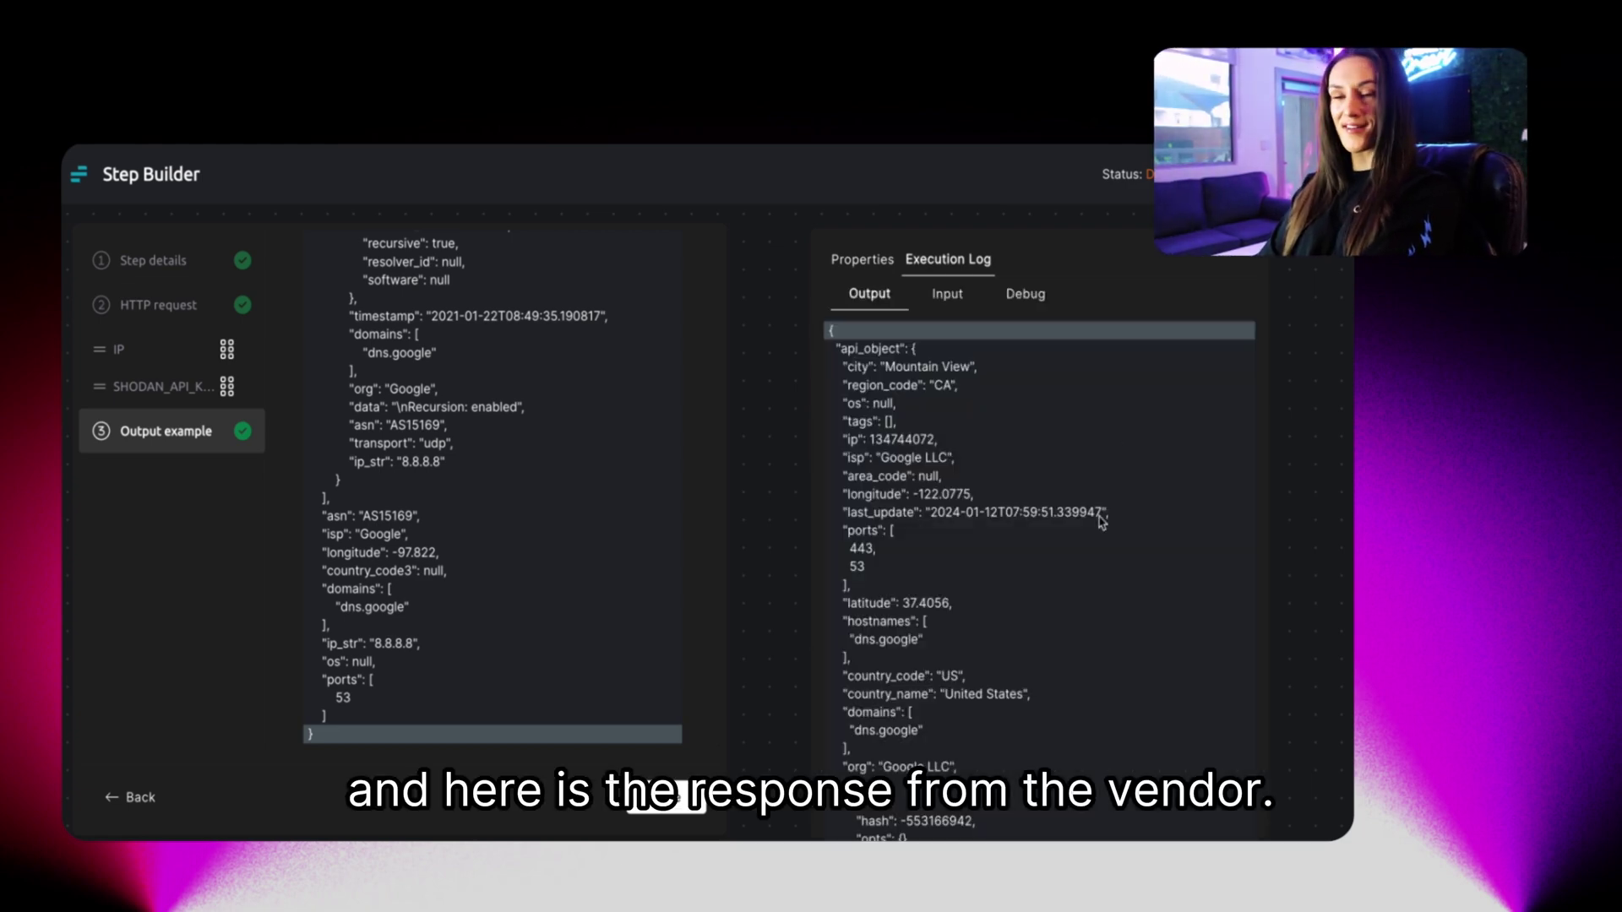
Review the Execution Log output and save the Host information step to the custom tab
scroll(1102, 521, down, 10)
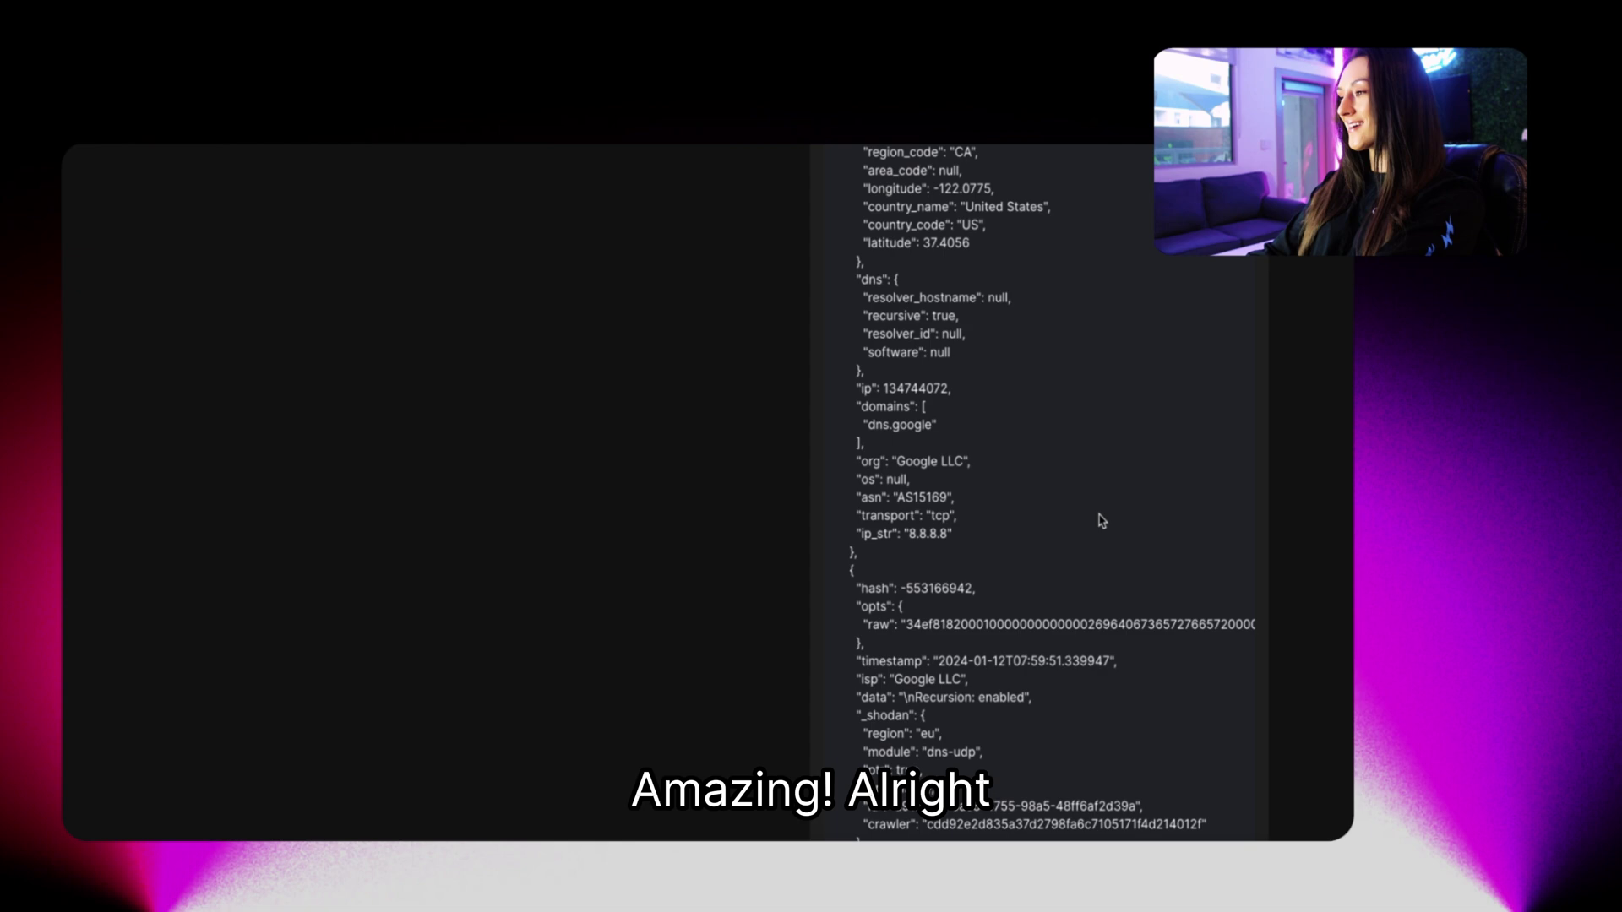
scroll(1103, 520, up, 10)
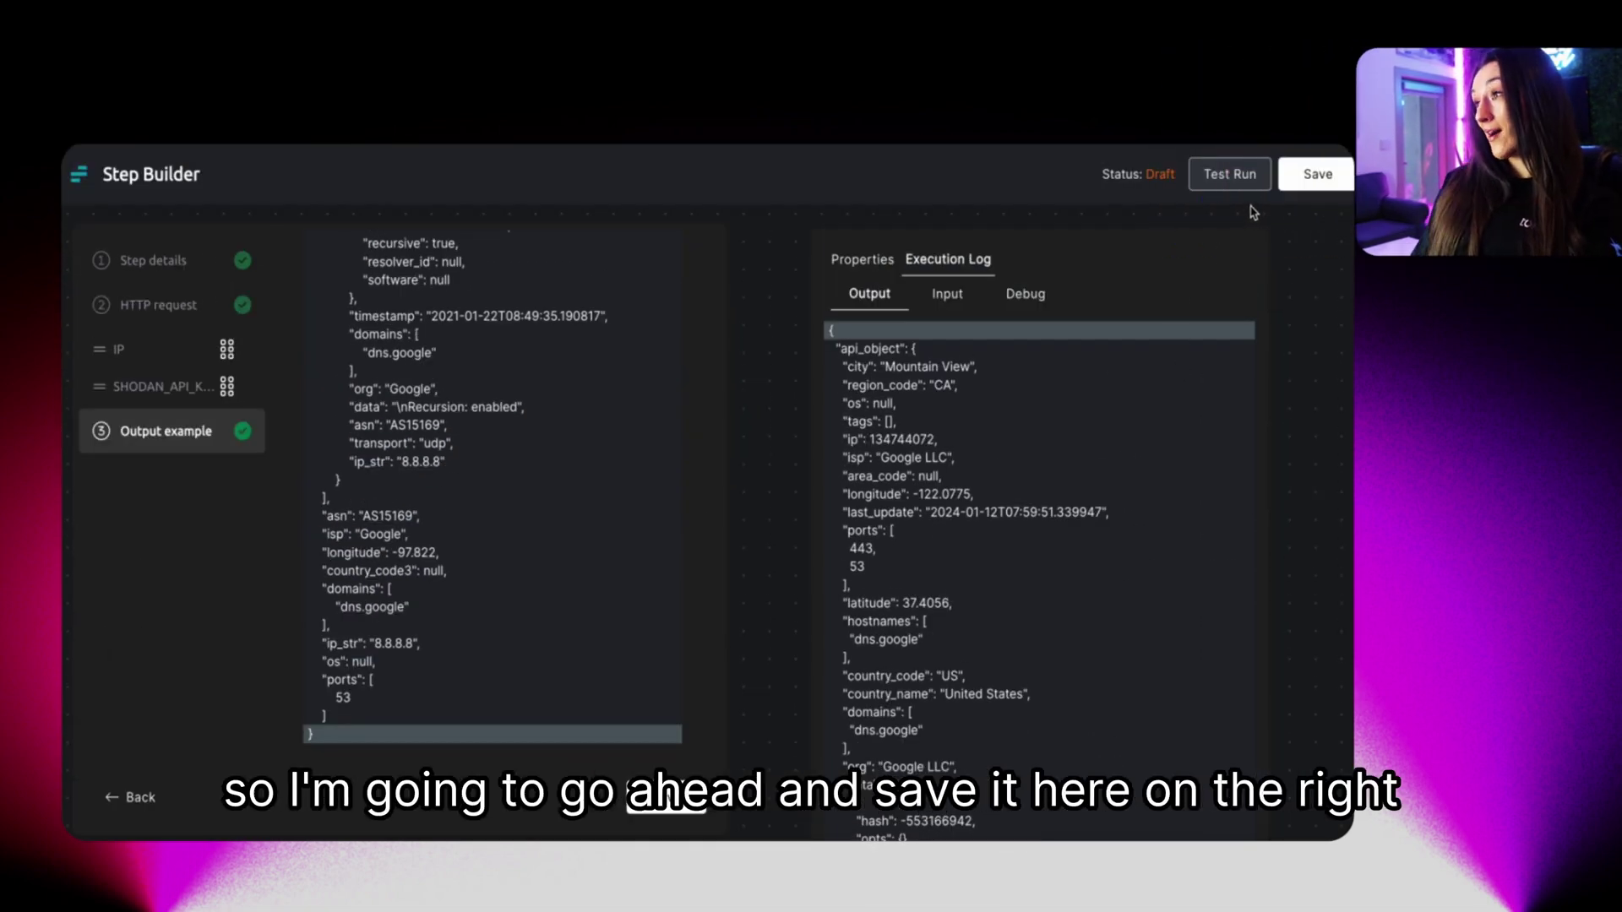
click(1318, 176)
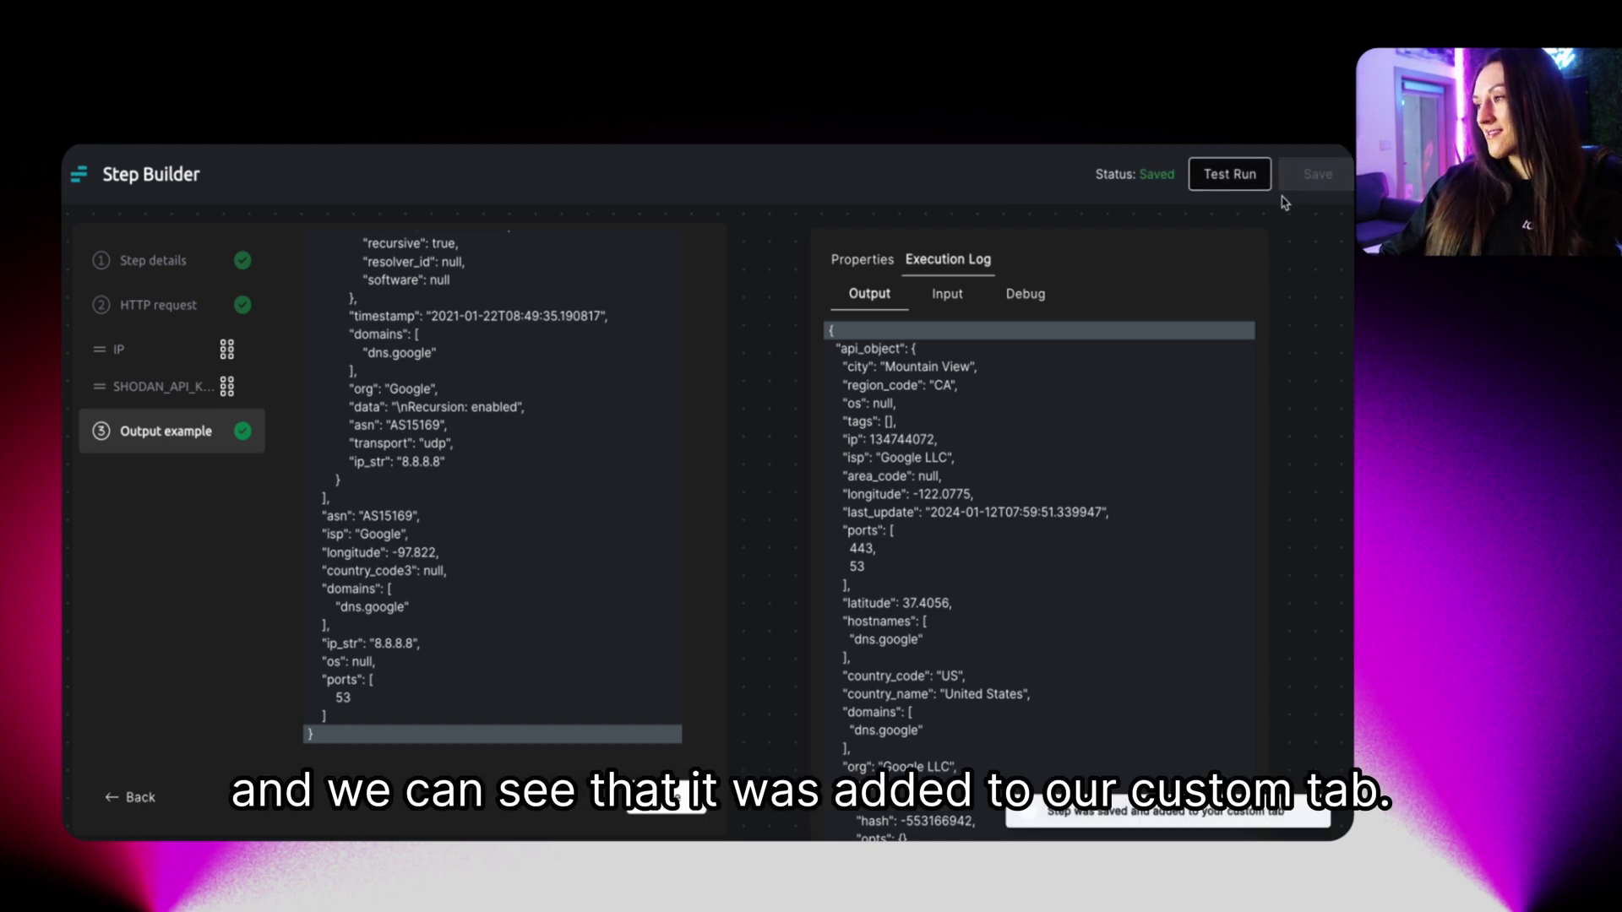